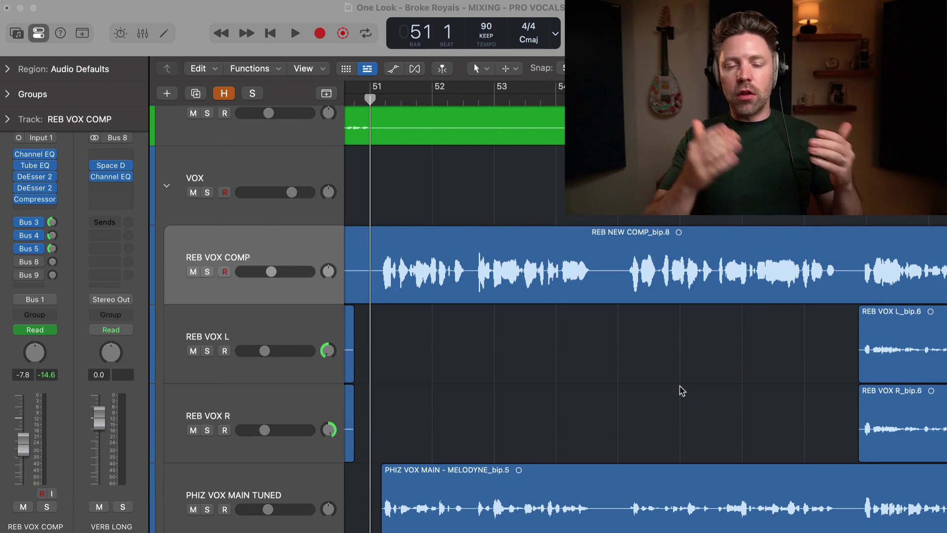
Bypass all plug-ins and the Bus 3, Bus 4 and Bus 5 sends on REB VOX COMP and play from bar 51.
{"action": "left_click", "coordinate": [626, 427]}
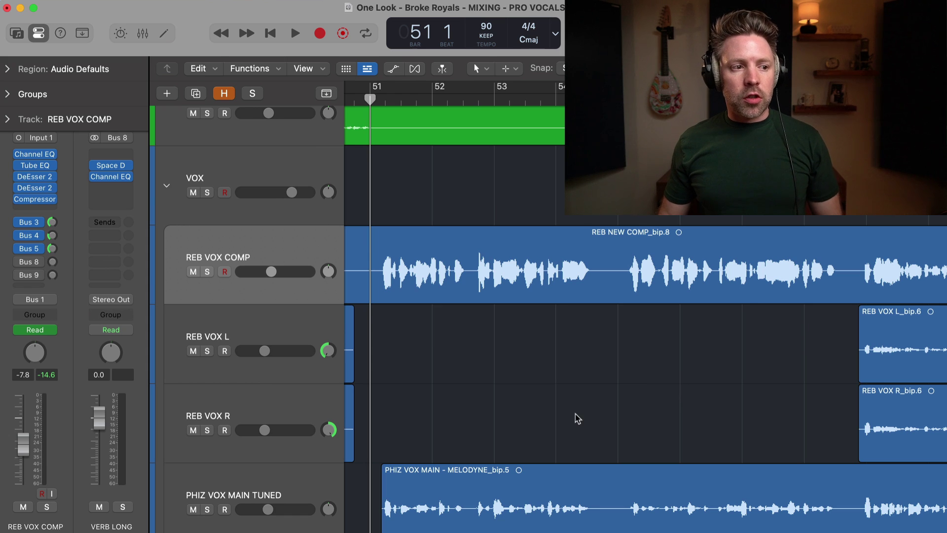
{"action": "left_click", "coordinate": [18, 154]}
{"action": "left_click", "coordinate": [16, 222]}
{"action": "left_click", "coordinate": [16, 236]}
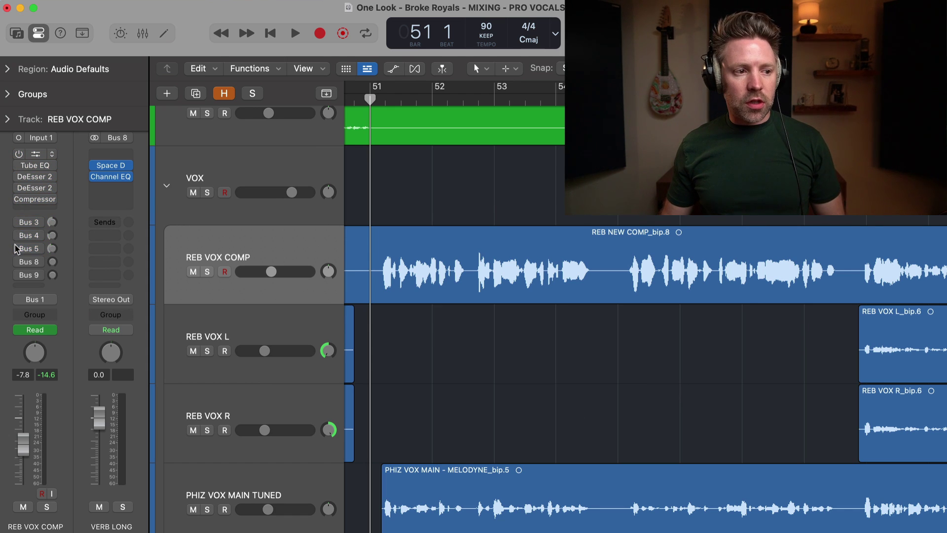
{"action": "key", "text": "space"}
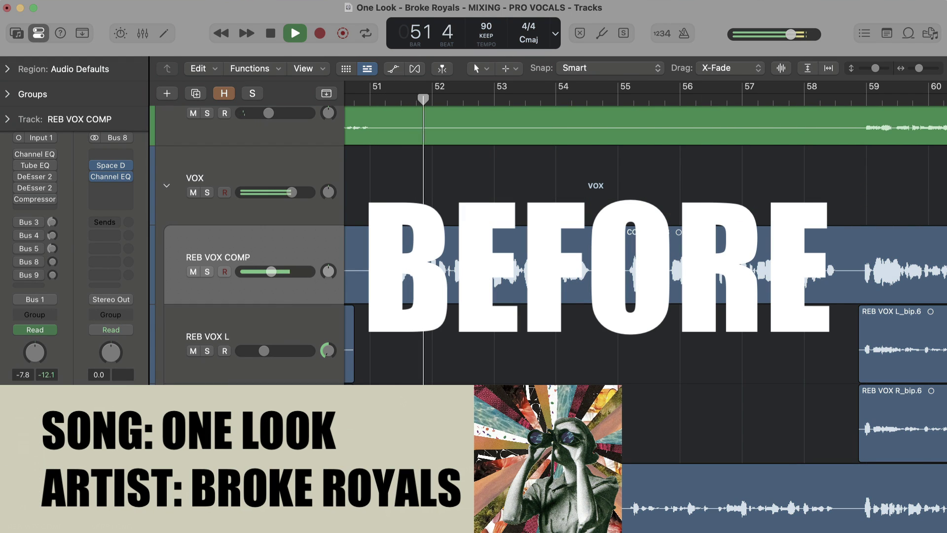
Compare the processed vocal during playback, bypassing the REB VOX COMP plug-ins and Bus 3–5 sends once more.
{"action": "mouse_move", "coordinate": [17, 250]}
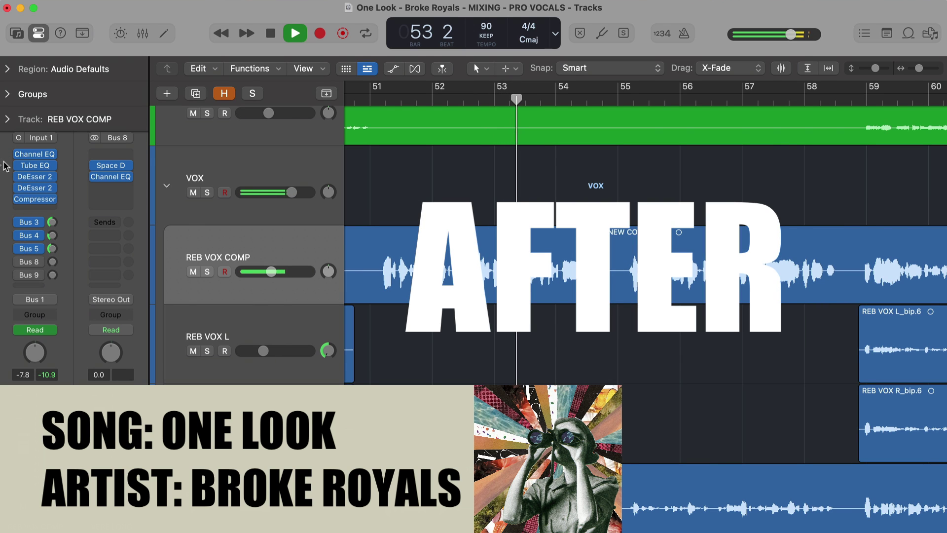
{"action": "mouse_move", "coordinate": [18, 154]}
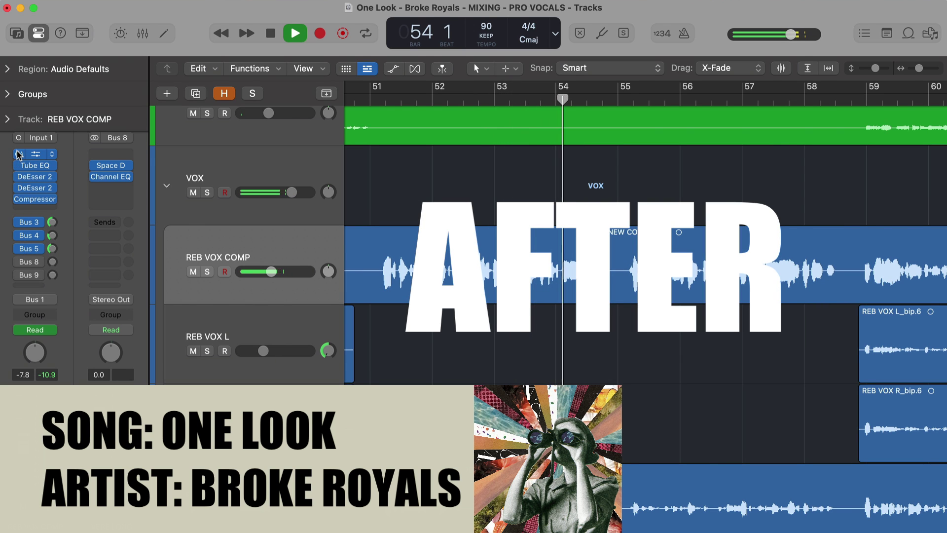
{"action": "left_click", "coordinate": [18, 155], "text": "alt"}
{"action": "left_click", "coordinate": [18, 222]}
{"action": "left_click", "coordinate": [18, 235]}
{"action": "left_click", "coordinate": [21, 248]}
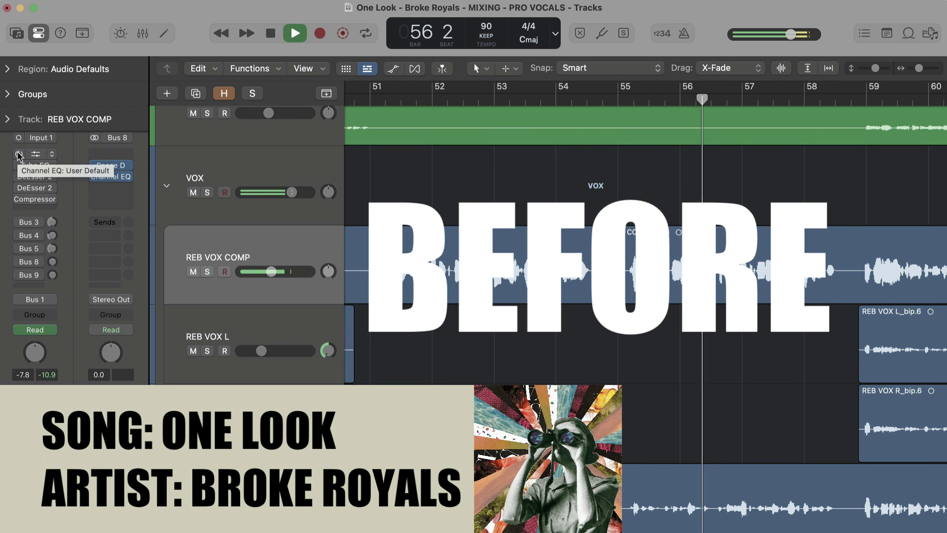
Re-enable all REB VOX COMP plug-ins and the Bus 3, 4 and 5 sends, listen to the processed vocal, and stop playback.
{"action": "left_click", "coordinate": [18, 154], "text": "alt"}
{"action": "left_click", "coordinate": [18, 222]}
{"action": "left_click", "coordinate": [18, 235]}
{"action": "left_click", "coordinate": [21, 248]}
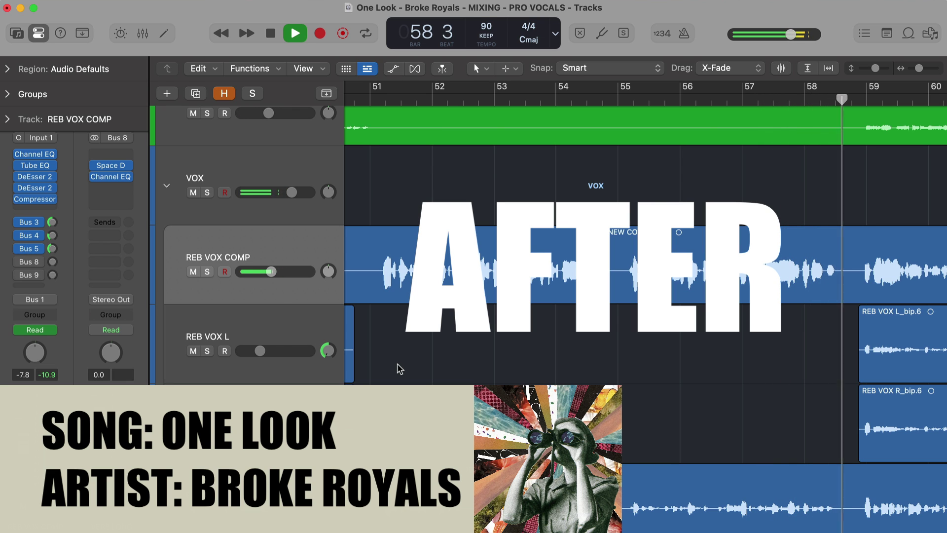
{"action": "key", "text": "space"}
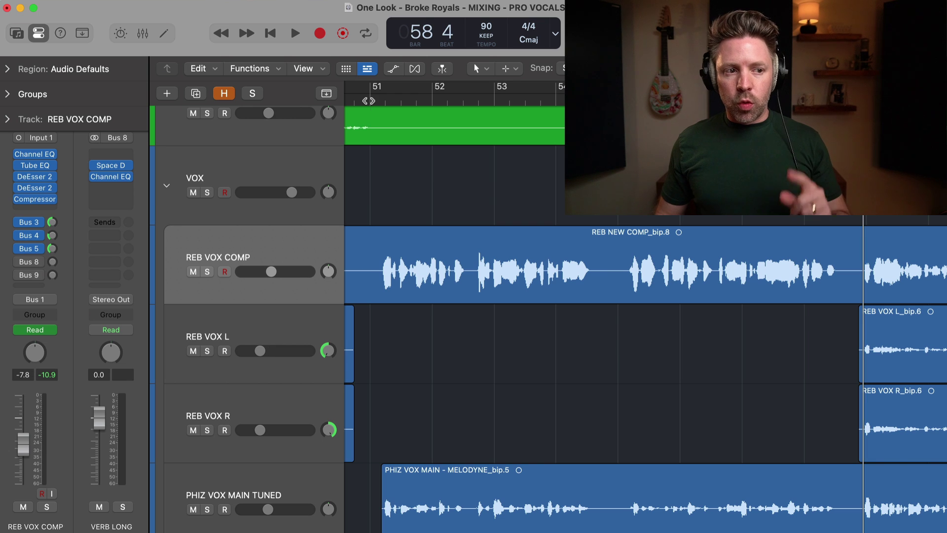
Play the vocals from bar 51 twice to judge the level just before each phrase of REB VOX COMP.
{"action": "key", "text": "space"}
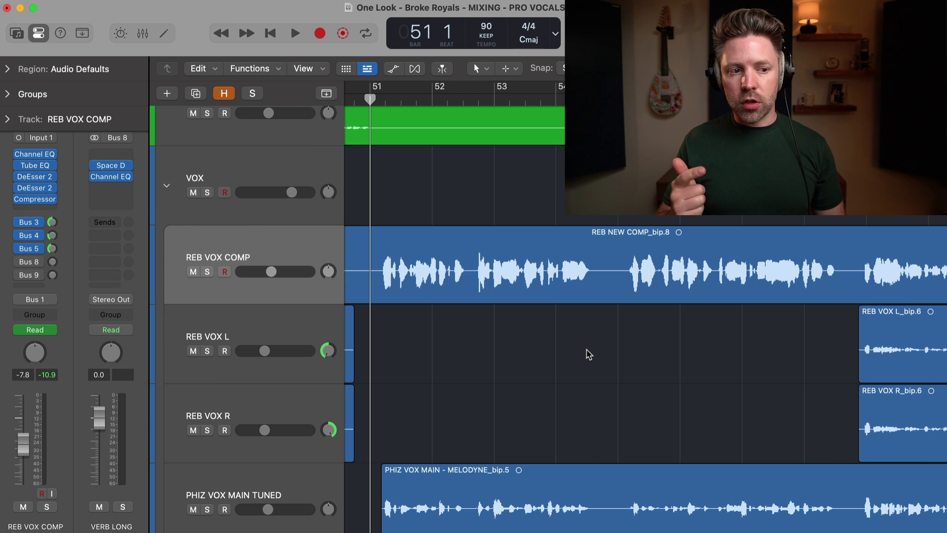
{"action": "key", "text": "space"}
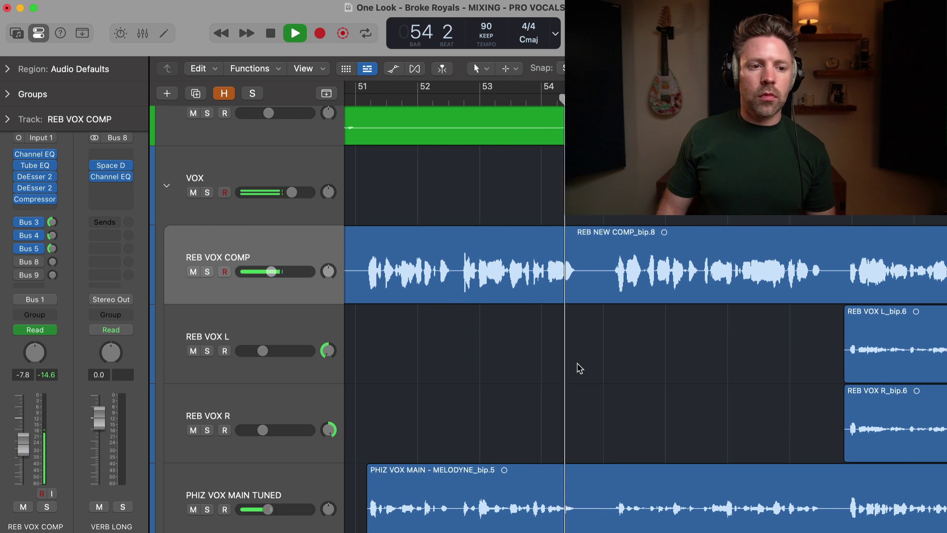
{"action": "key", "text": "space"}
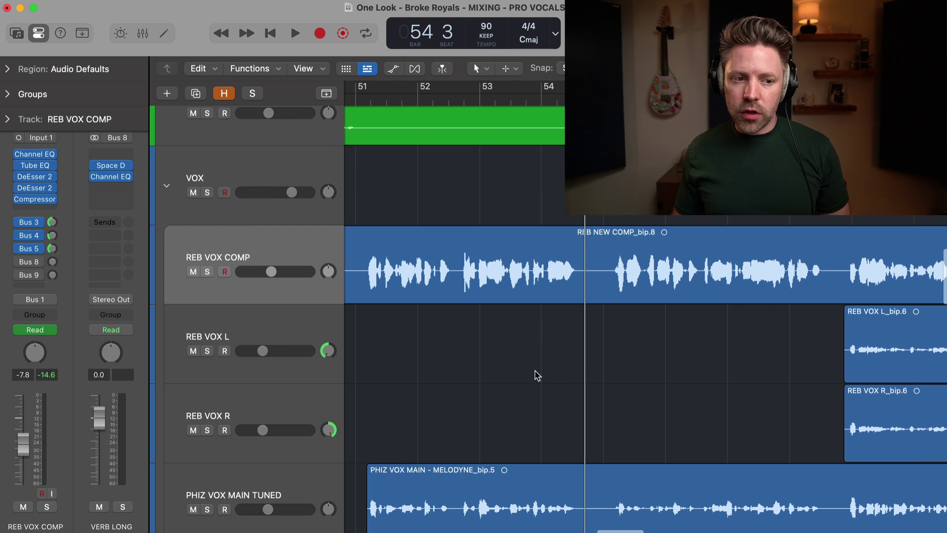
{"action": "key", "text": "super+Right"}
{"action": "scroll", "coordinate": [537, 376], "scroll_direction": "left", "scroll_amount": 5}
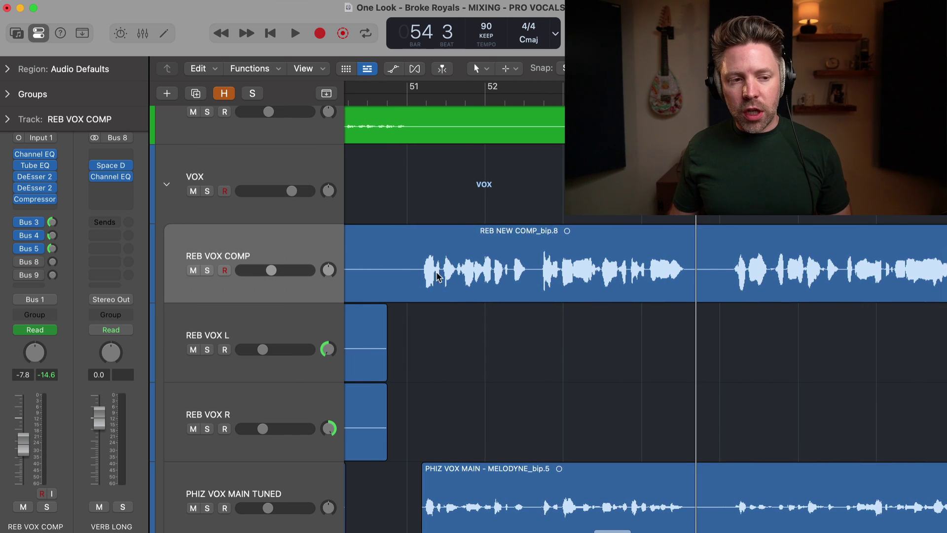
{"action": "left_click", "coordinate": [422, 97]}
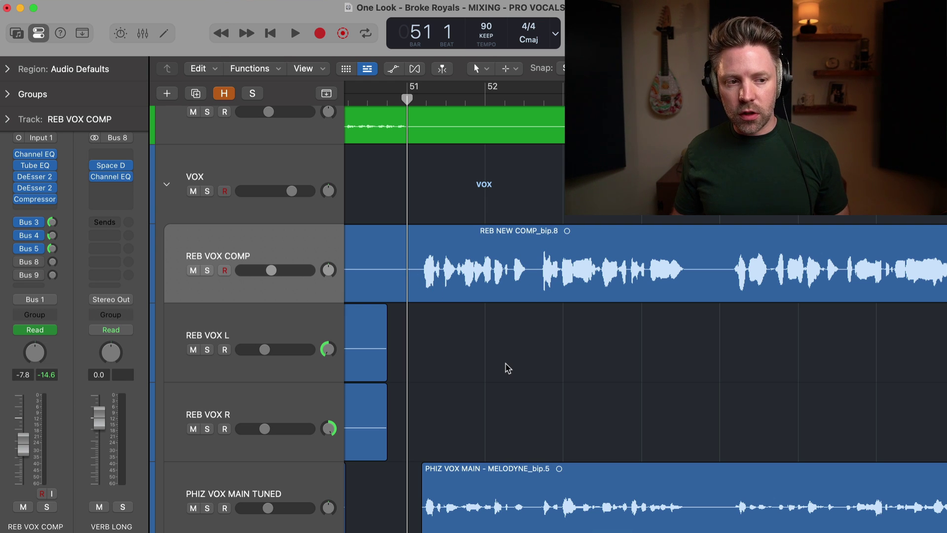
{"action": "key", "text": "space"}
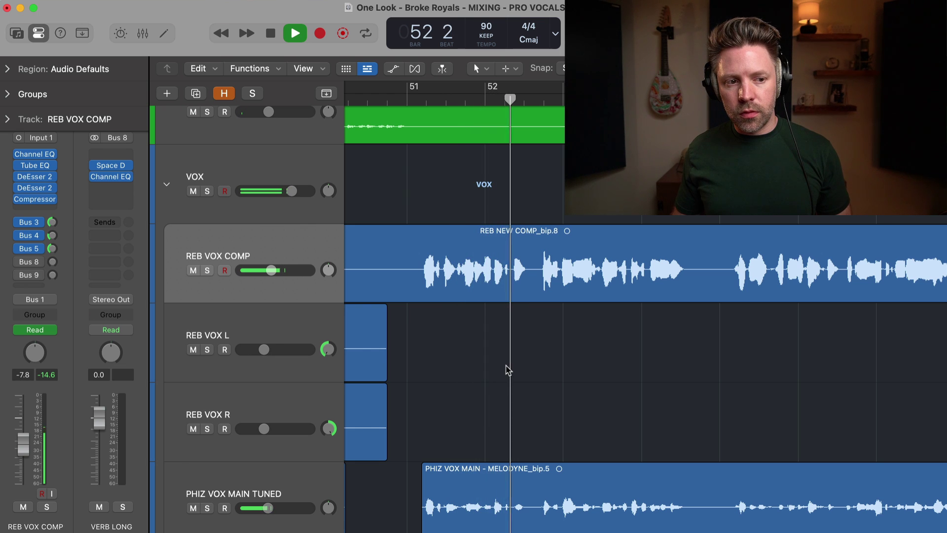
{"action": "key", "text": "space"}
Show track volume automation and review the automation modes available for REB VOX COMP, keeping Read.
{"action": "key", "text": "a"}
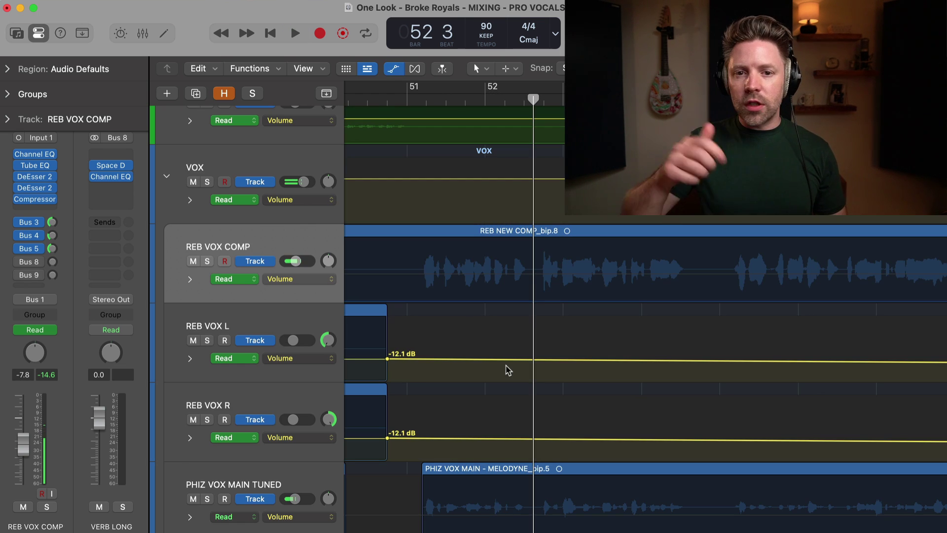
{"action": "key", "text": "a"}
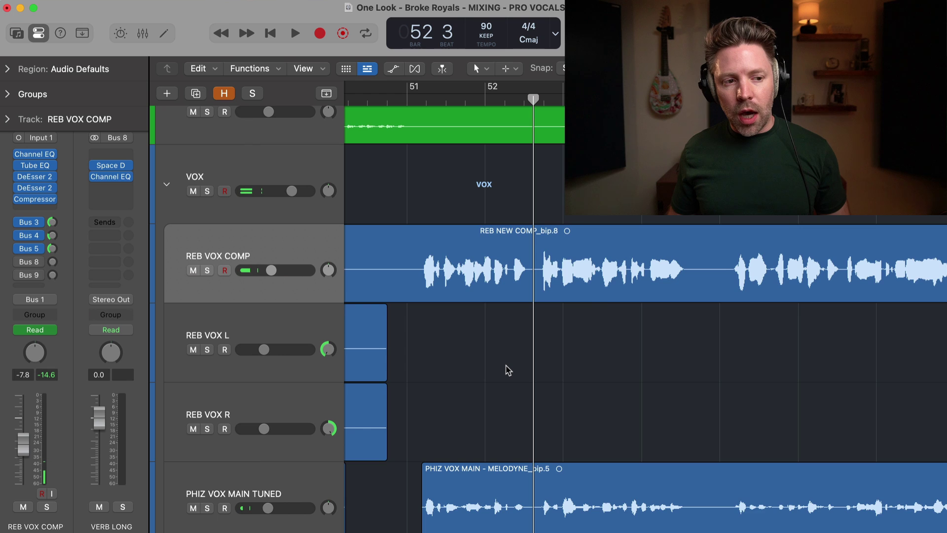
{"action": "key", "text": "a"}
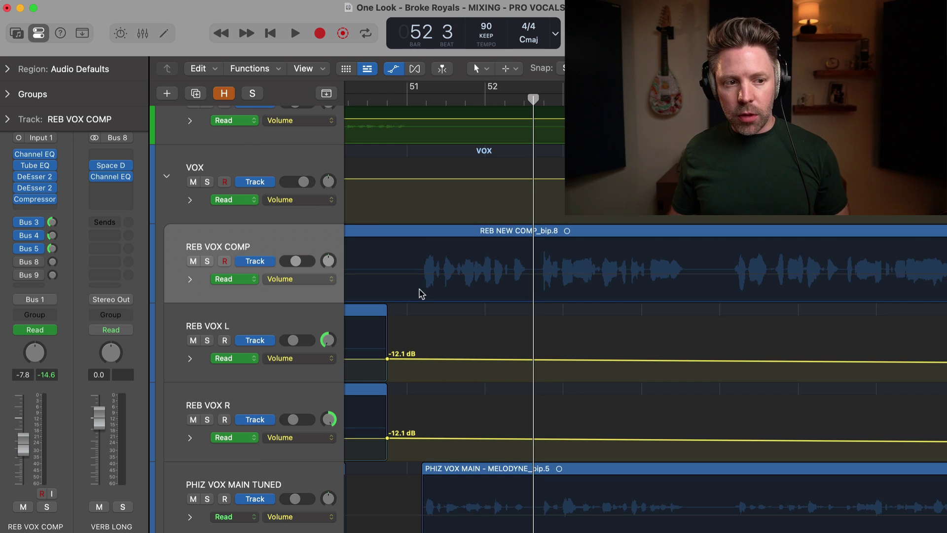
{"action": "key", "text": "super+Right"}
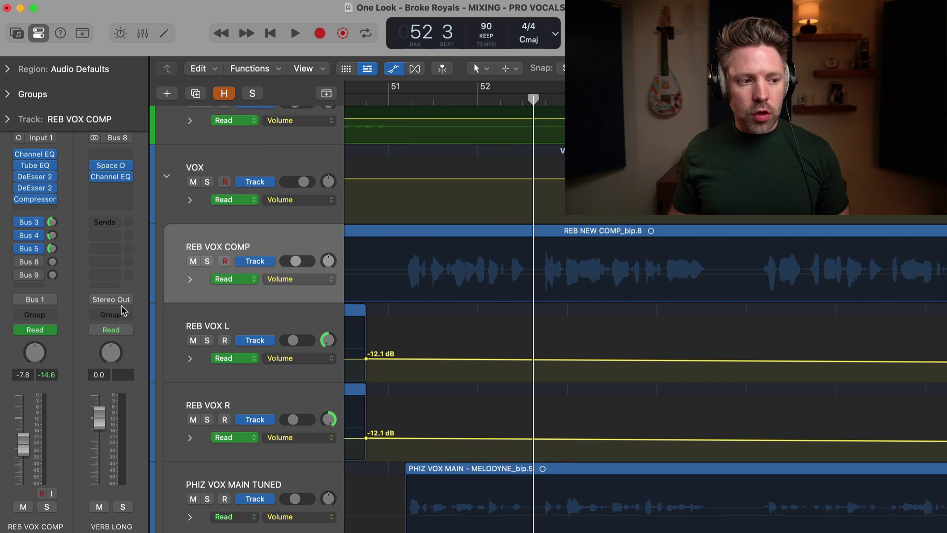
{"action": "left_click", "coordinate": [55, 329]}
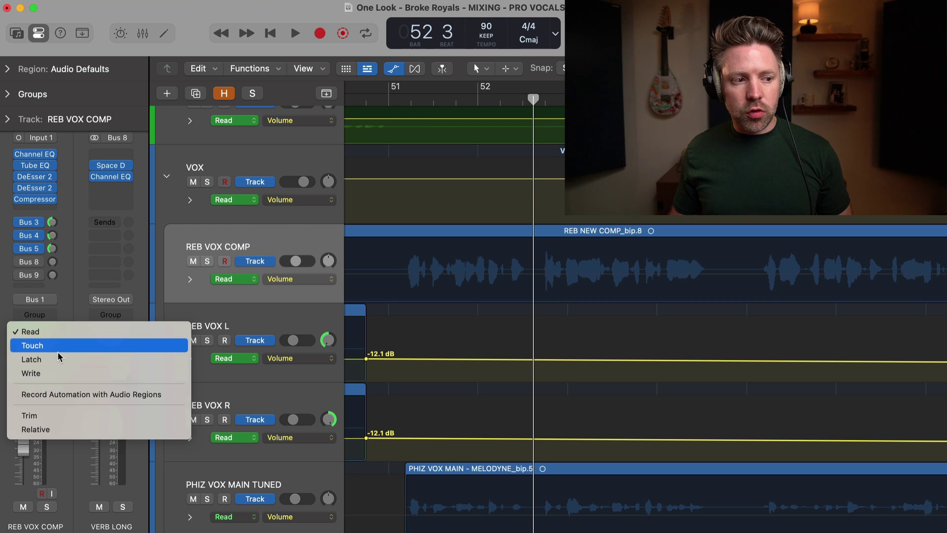
{"action": "left_click", "coordinate": [64, 315]}
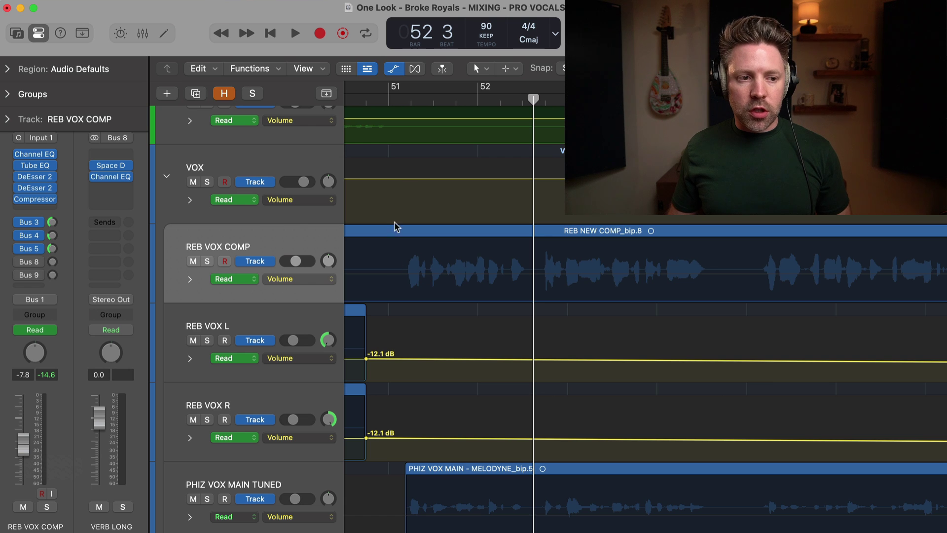
Add volume automation points on REB VOX COMP just before the first phrase in bar 51 and raise the middle one to -1.8 dB.
{"action": "key", "text": "space"}
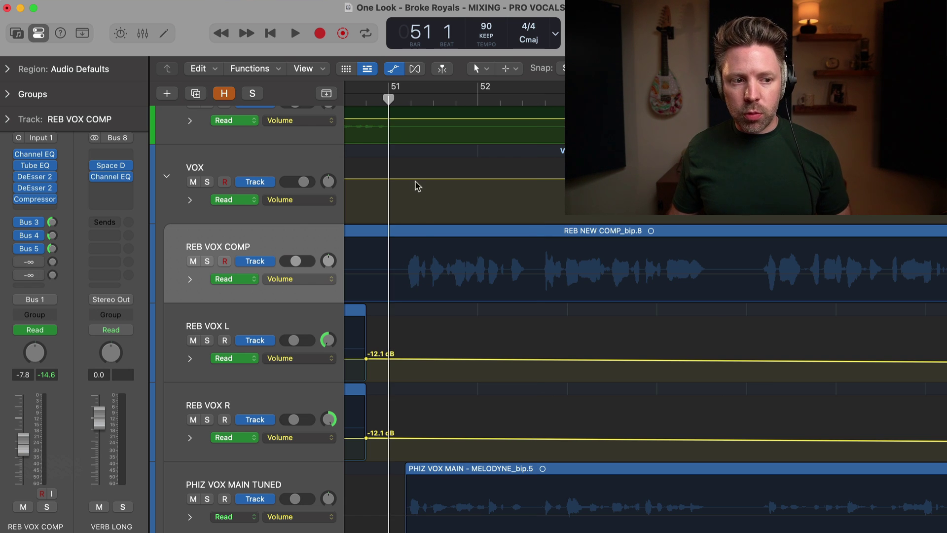
{"action": "key", "text": "space"}
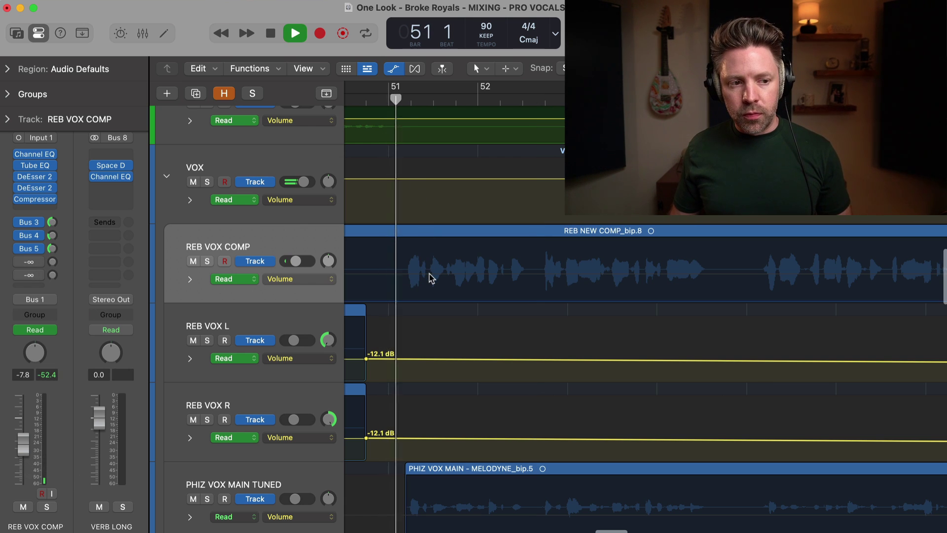
{"action": "key", "text": "super+Right"}
{"action": "left_click", "coordinate": [397, 277]}
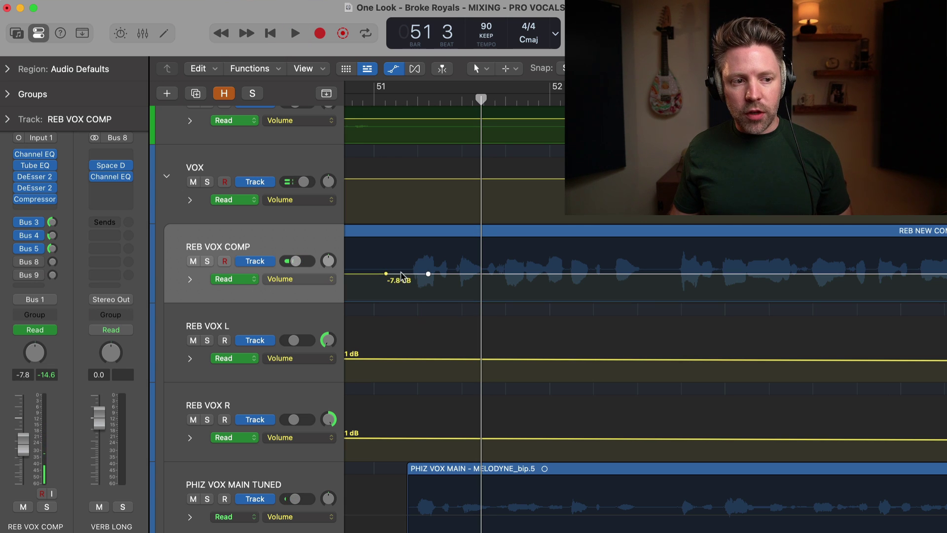
{"action": "left_click_drag", "start_coordinate": [403, 275], "coordinate": [402, 262]}
Solo REB VOX COMP and play the raised section at bar 51 twice to check it.
{"action": "key", "text": "s"}
{"action": "key", "text": "comma"}
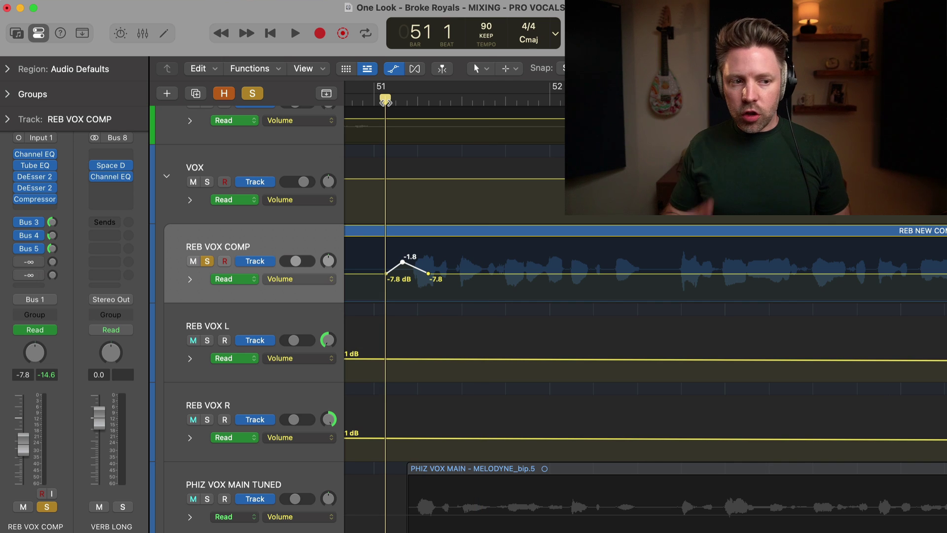
{"action": "key", "text": "space"}
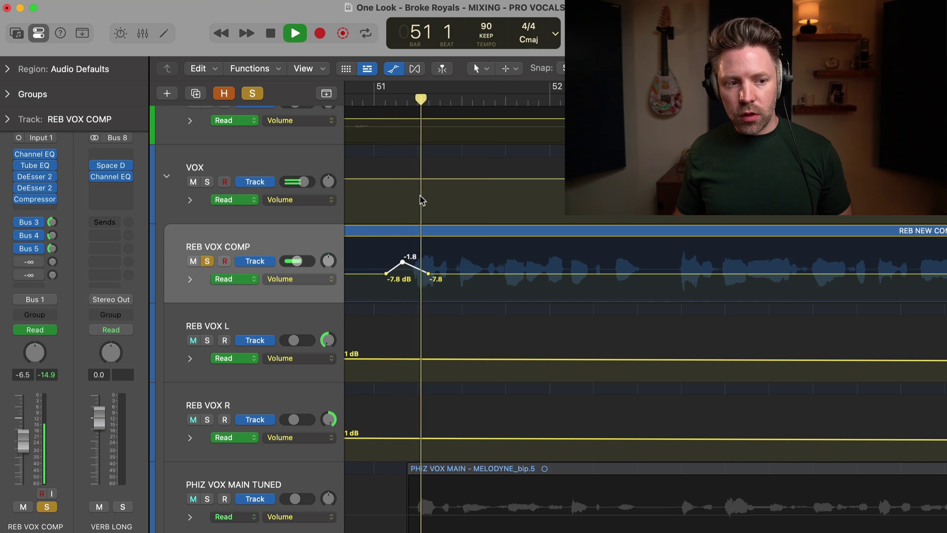
{"action": "key", "text": "space"}
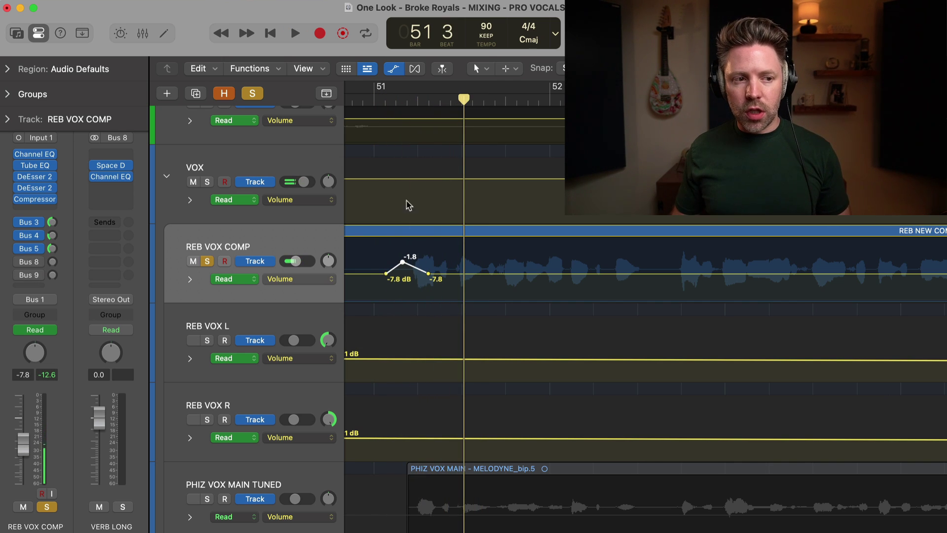
{"action": "key", "text": "comma"}
{"action": "key", "text": "space"}
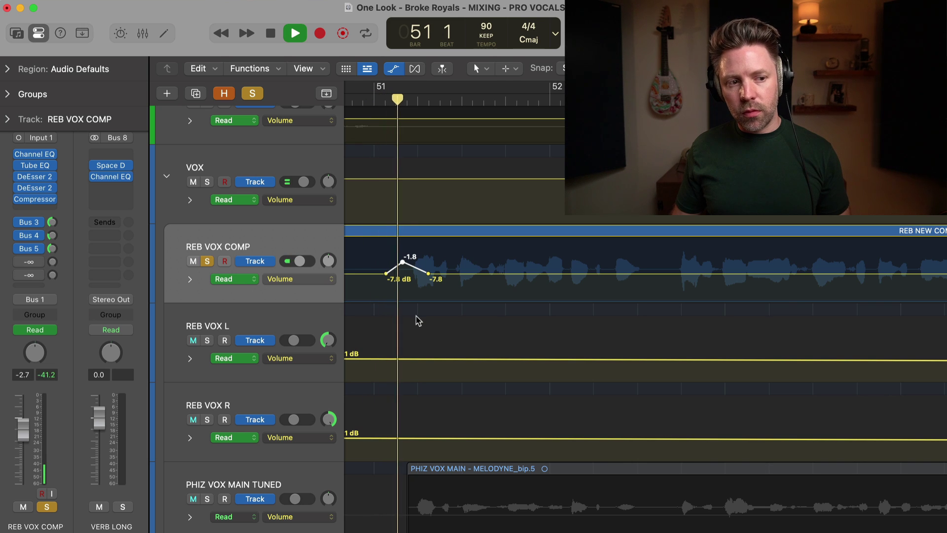
{"action": "key", "text": "space"}
Unsolo REB VOX COMP and play the full mix from bar 51 up to the next vocal gap in bar 52.
{"action": "key", "text": "s"}
{"action": "key", "text": "comma"}
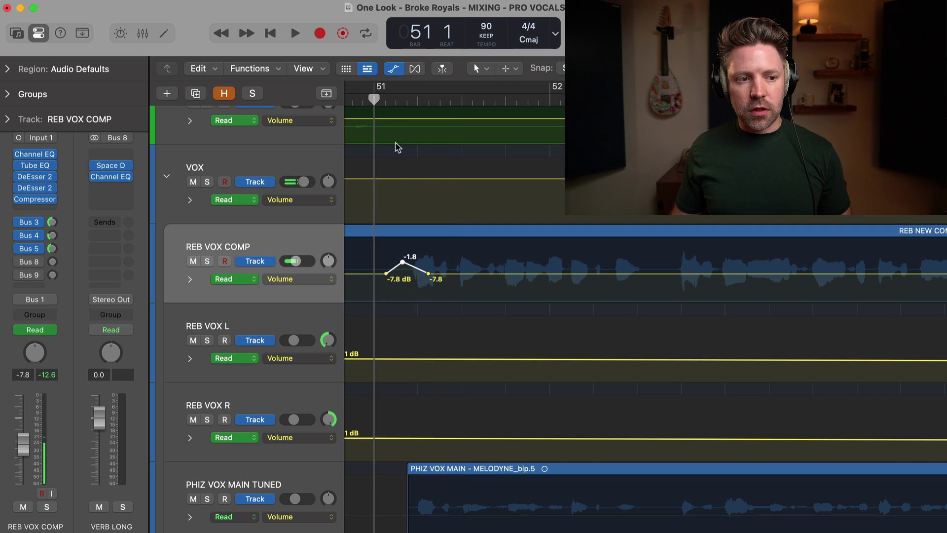
{"action": "key", "text": "space"}
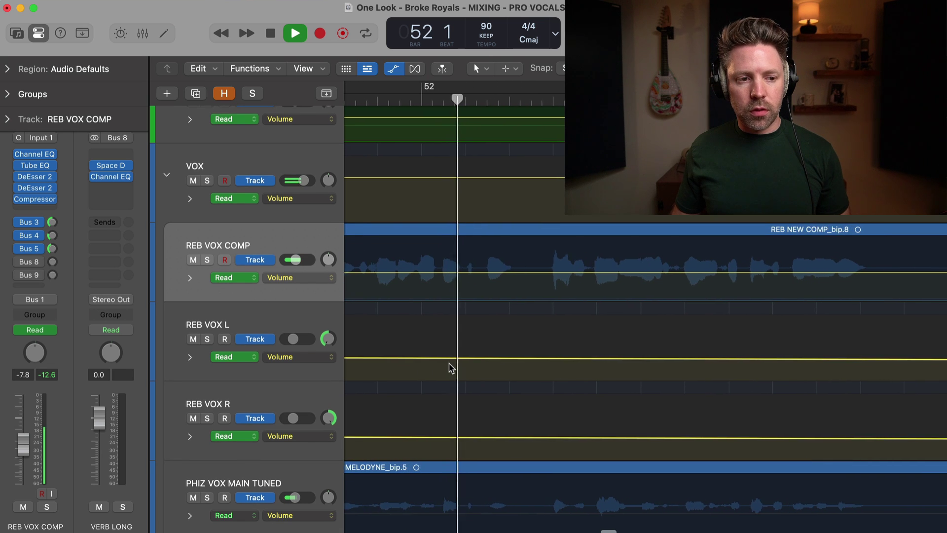
{"action": "key", "text": "space"}
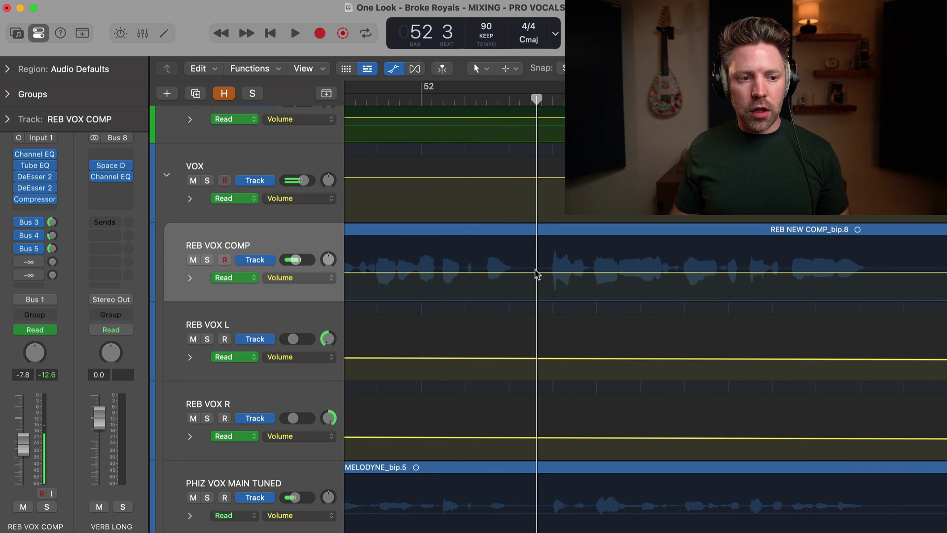
Add a volume automation bump before the second phrase in bar 52 of REB VOX COMP, setting its peak to -3.5 dB by ear.
{"action": "left_click_drag", "start_coordinate": [525, 273], "coordinate": [525, 260]}
{"action": "key", "text": "space"}
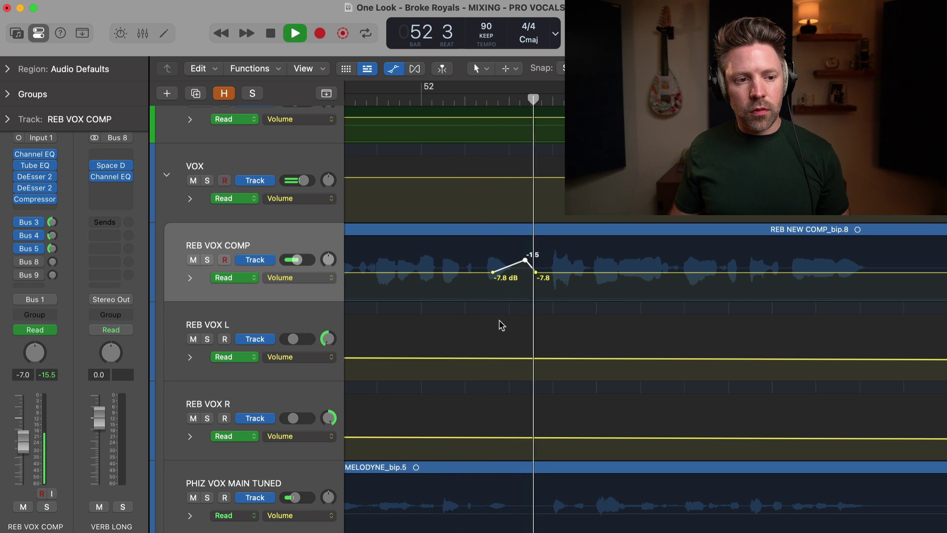
{"action": "key", "text": "space"}
{"action": "left_click_drag", "start_coordinate": [525, 260], "coordinate": [525, 265]}
{"action": "key", "text": "space"}
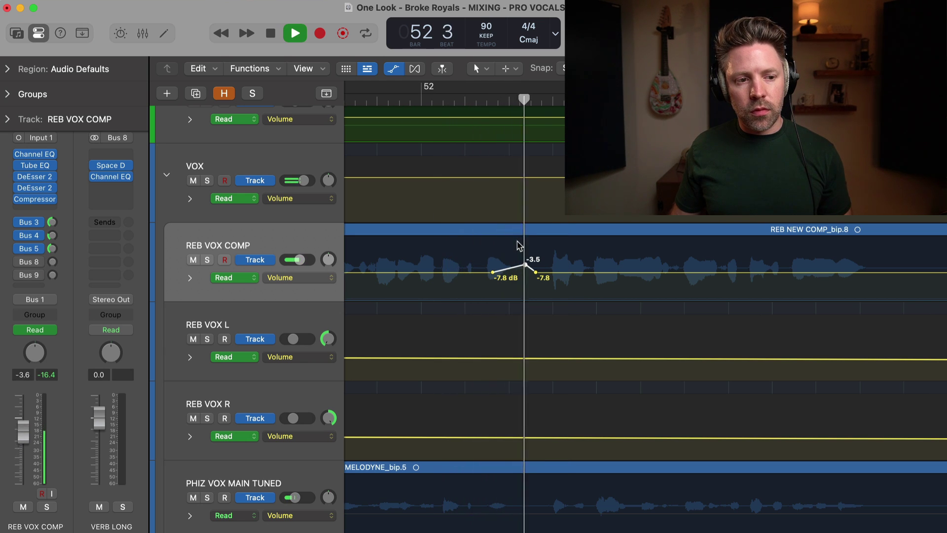
{"action": "key", "text": "space"}
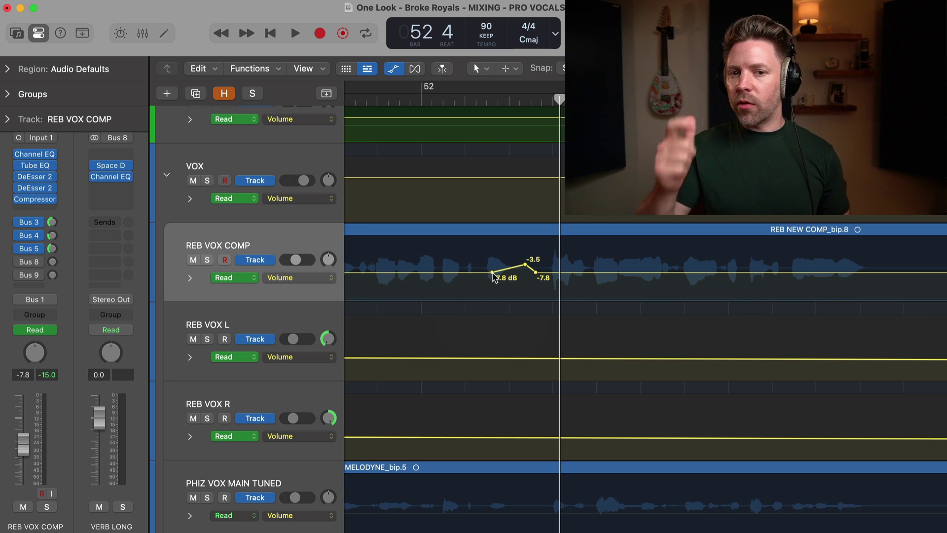
Move the starting point of the bar 52 automation bump slightly later and play onward from bar 52.
{"action": "left_click_drag", "start_coordinate": [494, 276], "coordinate": [503, 275]}
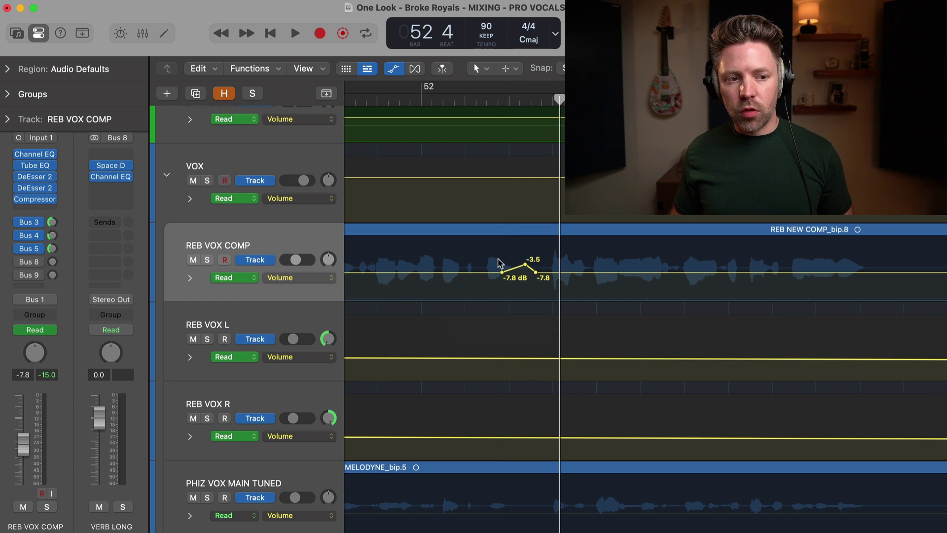
{"action": "left_click", "coordinate": [454, 99]}
{"action": "key", "text": "space"}
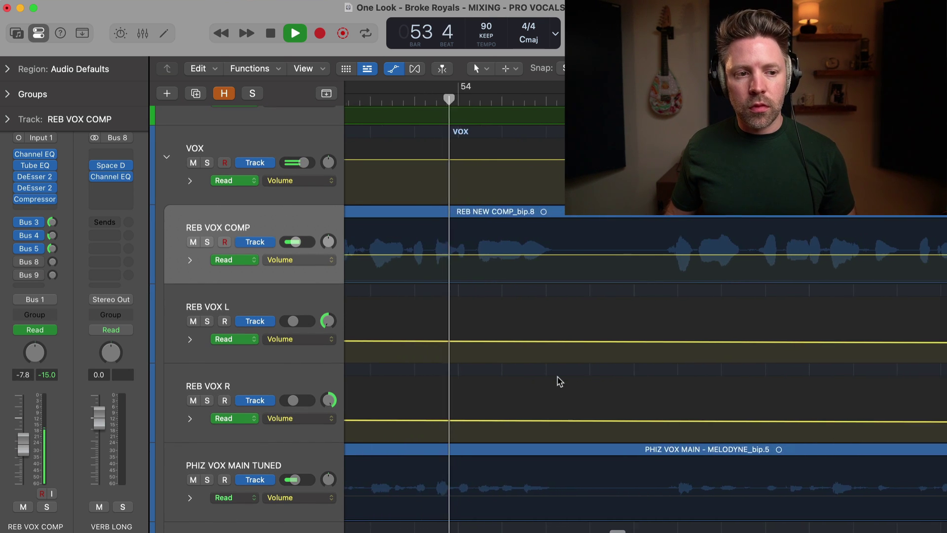
Add a volume automation bump for the quiet phrase ending in bar 58 of REB VOX COMP, with its start at -6.7 dB and peak at -2.9 dB.
{"action": "scroll", "coordinate": [559, 382], "scroll_direction": "down", "scroll_amount": 1}
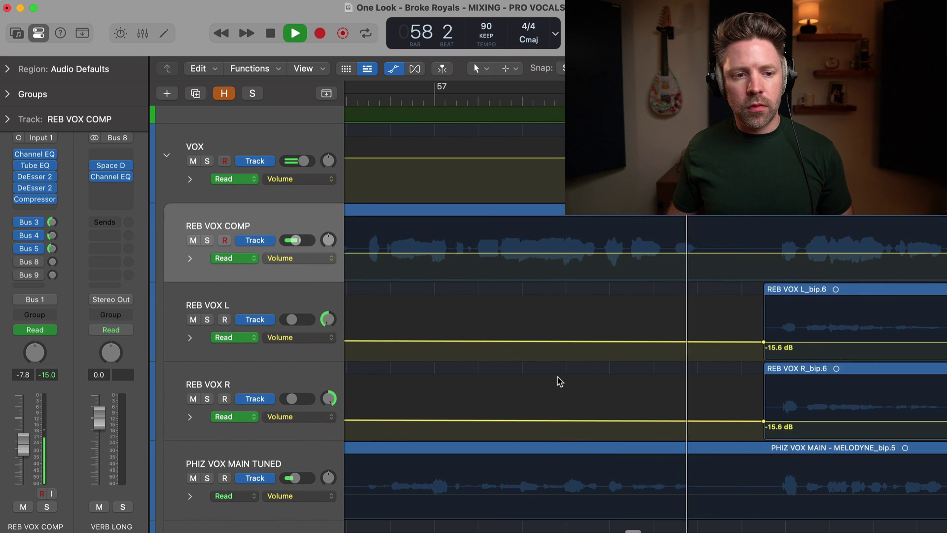
{"action": "key", "text": "space"}
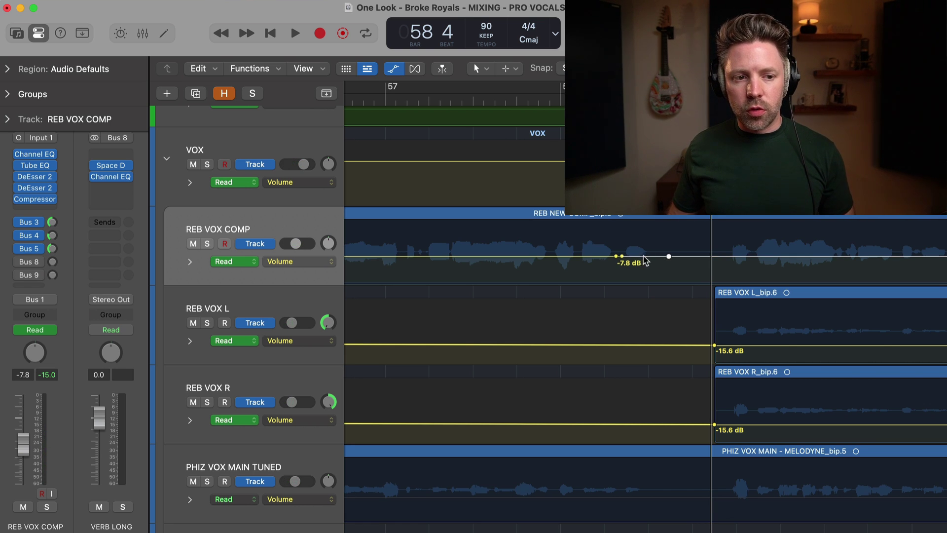
{"action": "mouse_move", "coordinate": [643, 256]}
{"action": "left_mouse_down"}
{"action": "mouse_move", "coordinate": [635, 254]}
{"action": "mouse_move", "coordinate": [652, 251]}
{"action": "left_mouse_up"}
{"action": "left_click_drag", "start_coordinate": [651, 253], "coordinate": [652, 246]}
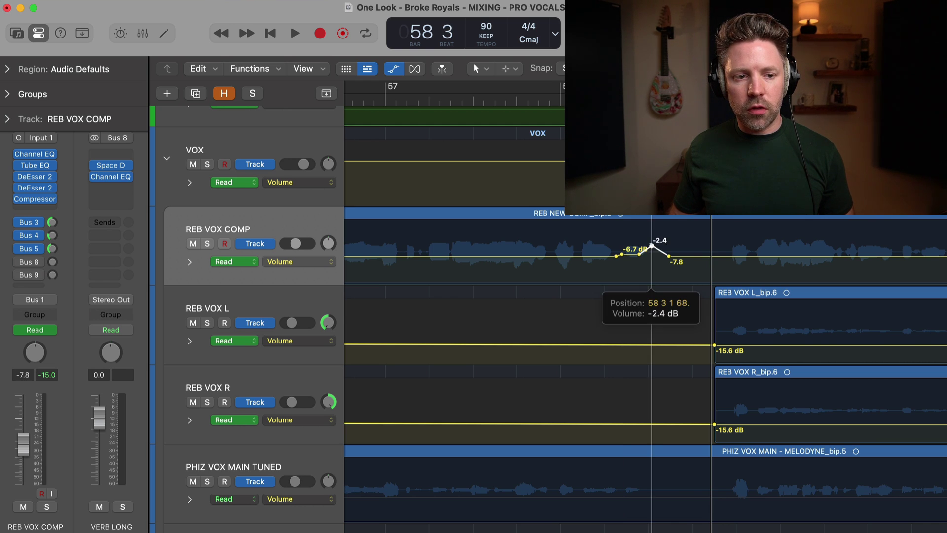
Play the mix from bar 57 beat 4 to bar 61 to check the bar 58 volume bump.
{"action": "left_click", "coordinate": [543, 100]}
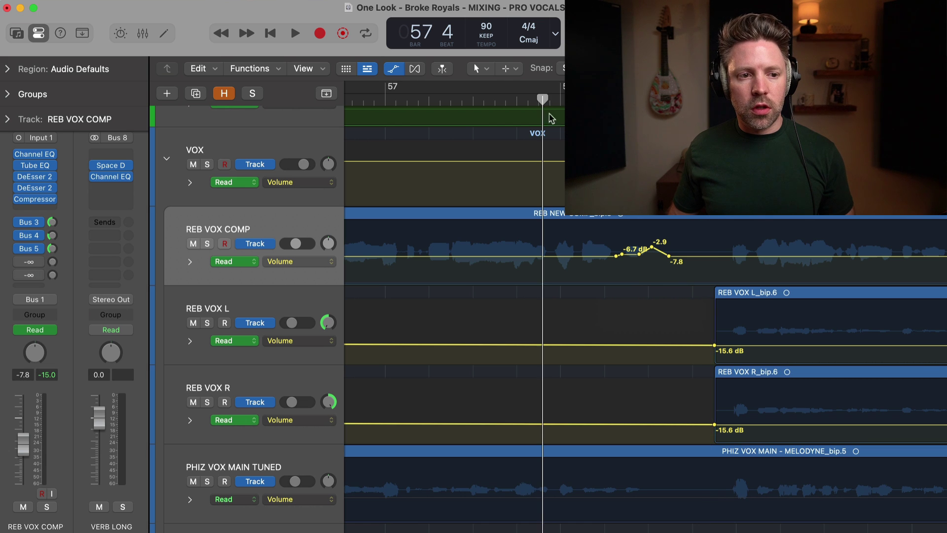
{"action": "key", "text": "space"}
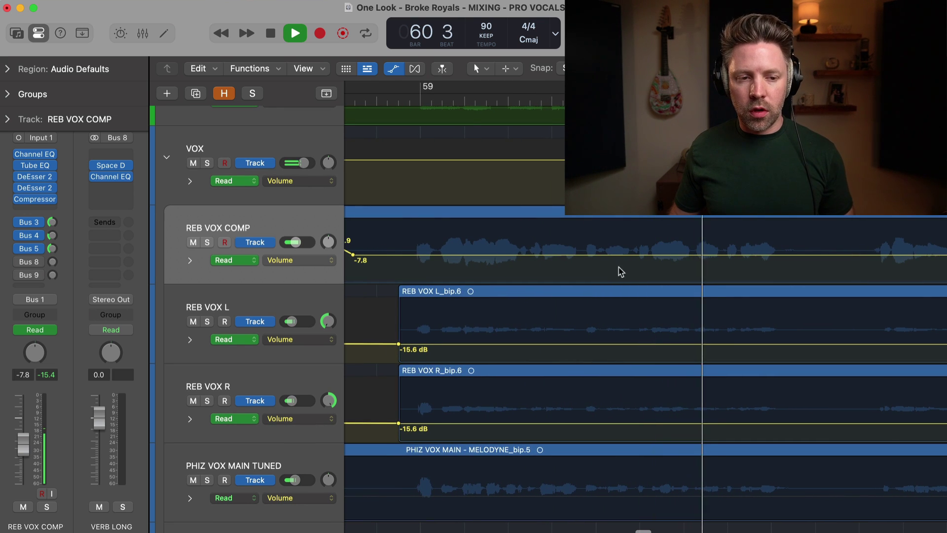
{"action": "key", "text": "space"}
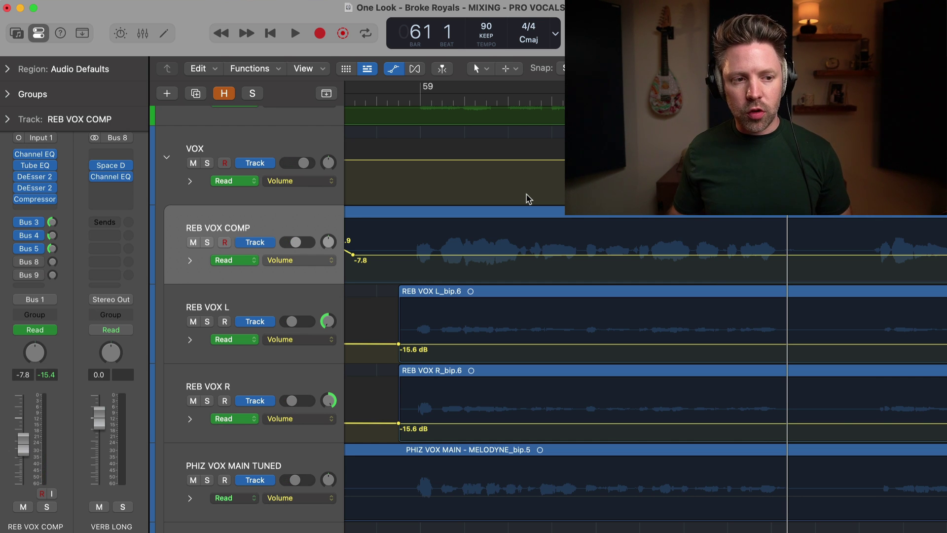
Replay the phrase from bar 58 beat 4 into bar 60 to judge the vocal level.
{"action": "left_click", "coordinate": [411, 104]}
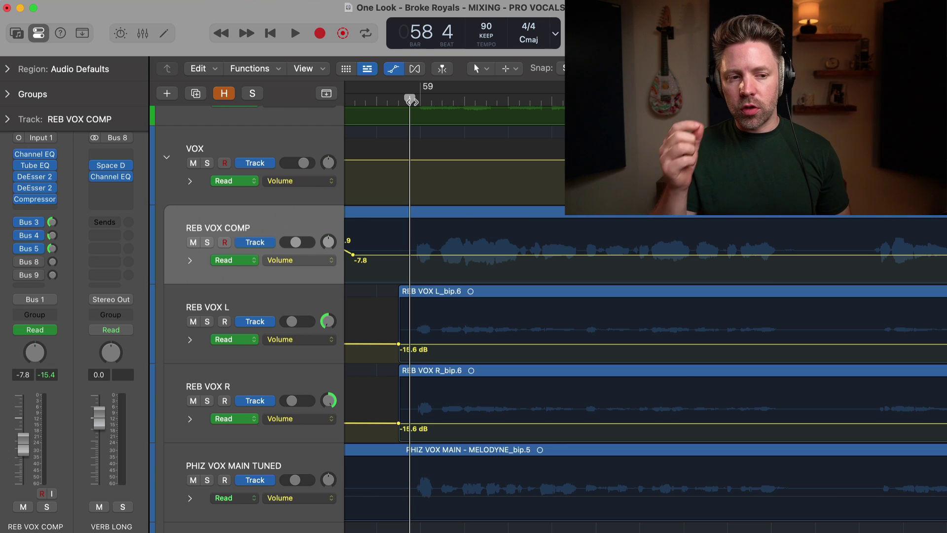
{"action": "key", "text": "space"}
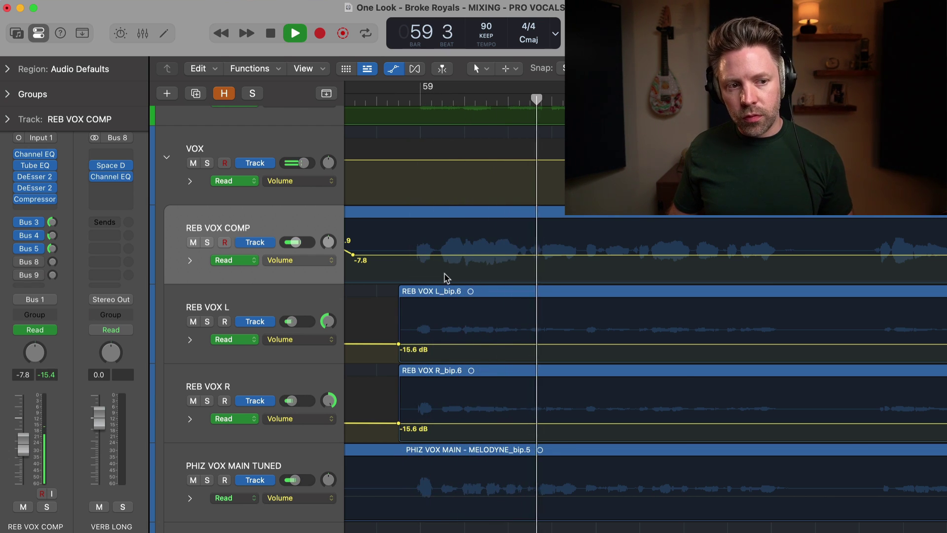
{"action": "key", "text": "space"}
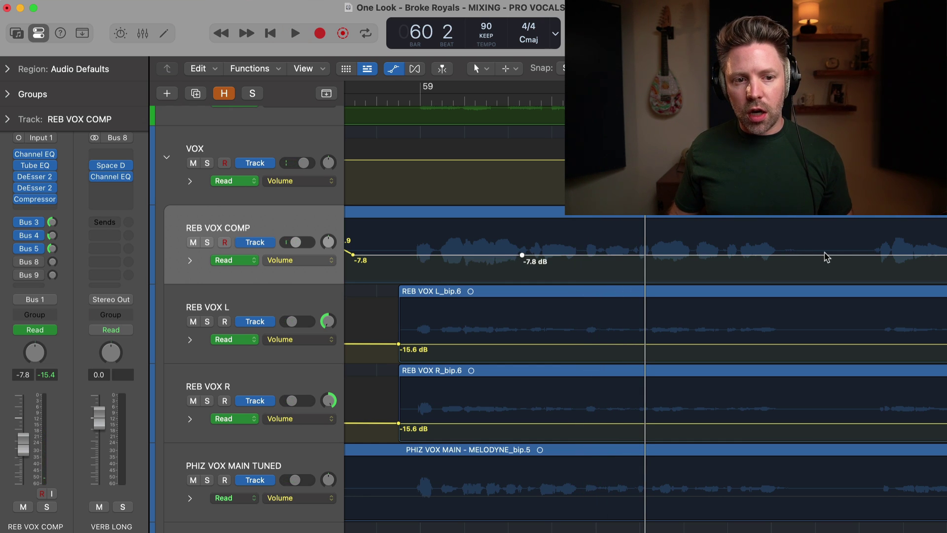
Raise the REB VOX COMP volume automation to -5.4 dB from mid bar 59 into bar 61, with a short ramp at its start.
{"action": "left_click_drag", "start_coordinate": [757, 261], "coordinate": [757, 264]}
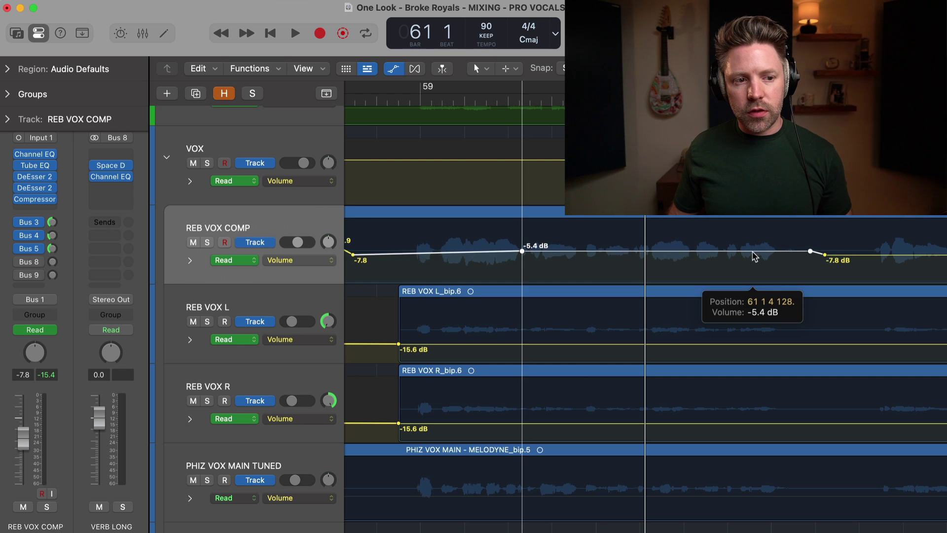
{"action": "key", "text": "cmd+z"}
{"action": "left_click_drag", "start_coordinate": [551, 258], "coordinate": [551, 255]}
Play from bar 59 into bar 60 to check the raised vocal section.
{"action": "left_click", "coordinate": [460, 104]}
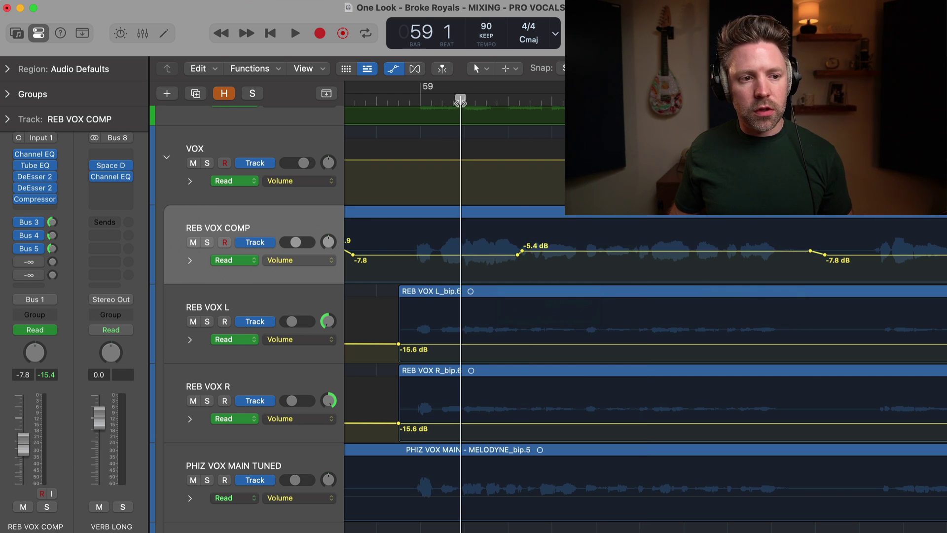
{"action": "key", "text": "space"}
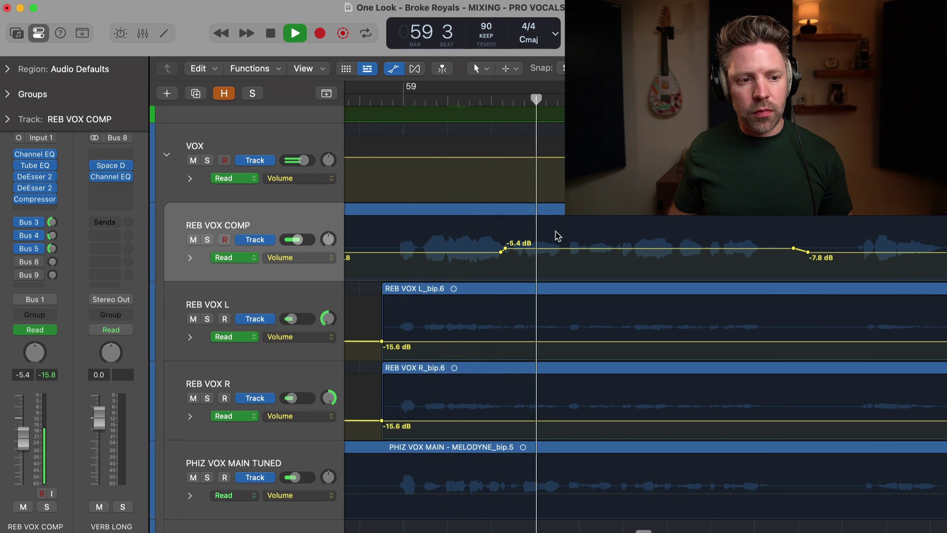
{"action": "key", "text": "space"}
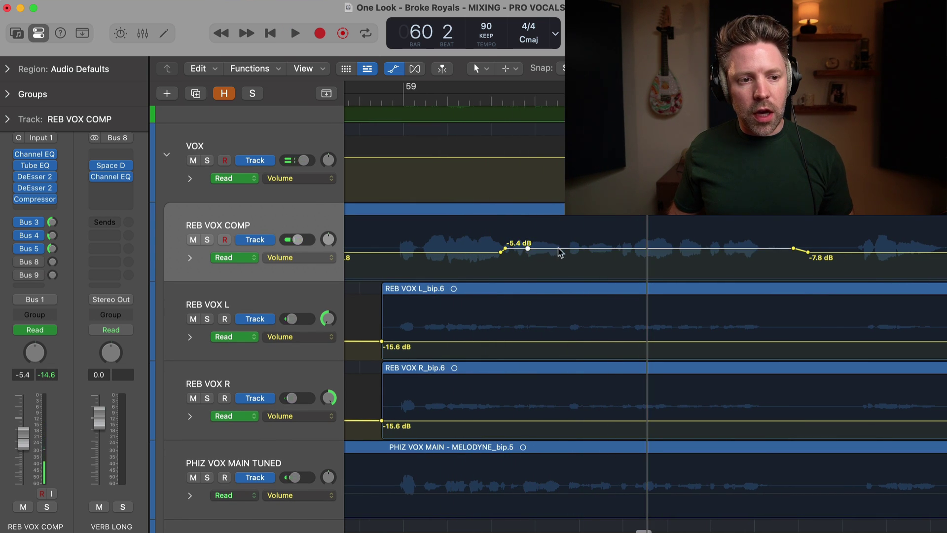
Dip the volume automation to -6.5 dB at bar 59 beat 3 and raise the rest of the section to -4.8 dB.
{"action": "left_click", "coordinate": [528, 248]}
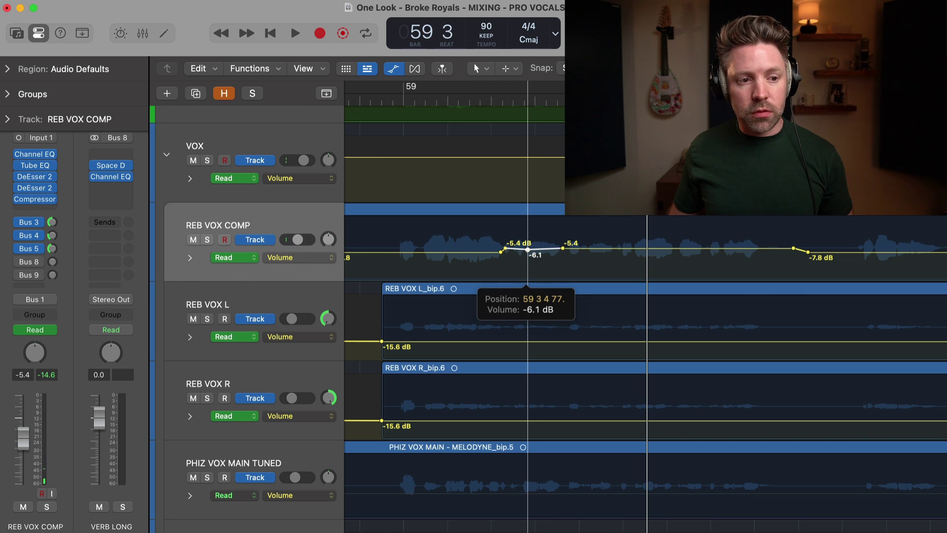
{"action": "left_click_drag", "start_coordinate": [527, 249], "coordinate": [528, 251]}
{"action": "left_click_drag", "start_coordinate": [598, 253], "coordinate": [598, 252]}
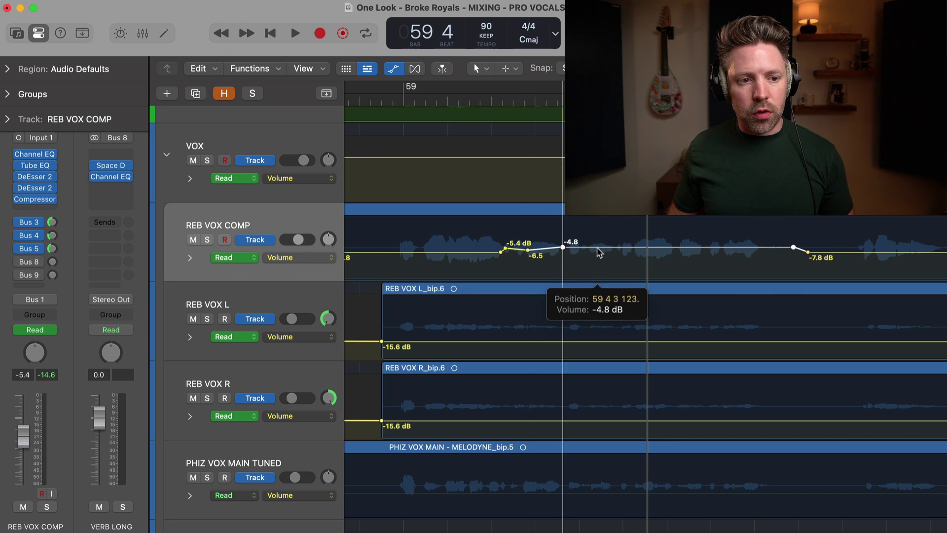
Play from bar 59 beat 2 to bar 61 to check the dip and the raised level.
{"action": "left_click", "coordinate": [466, 100]}
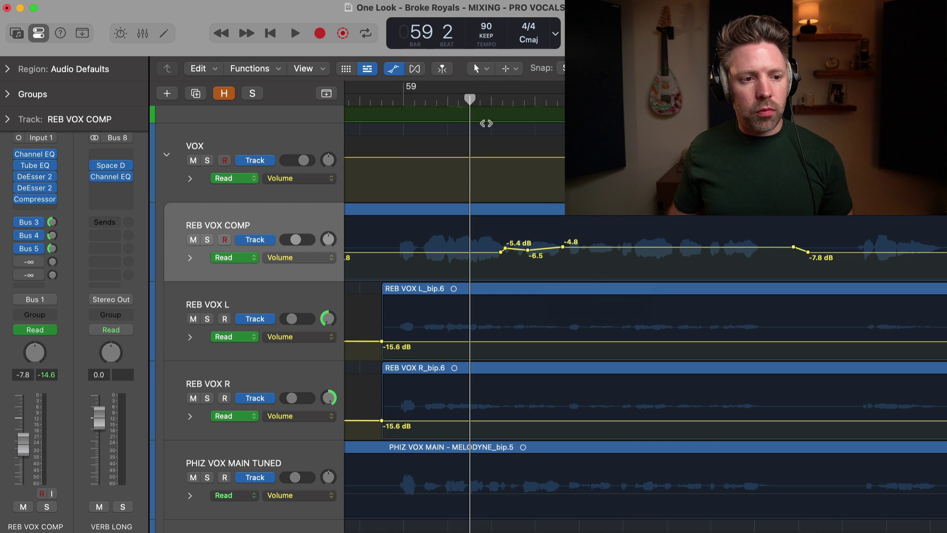
{"action": "key", "text": "space"}
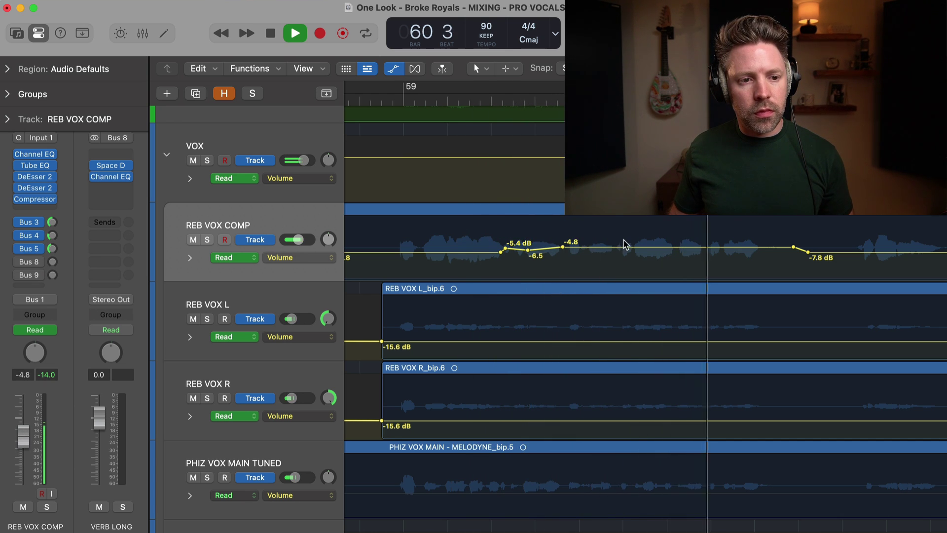
{"action": "key", "text": "space"}
Raise the section's remaining automation to -3.9 dB and lift its quiet opening words, from late bar 59 into bar 60, to -2.8 dB.
{"action": "left_click_drag", "start_coordinate": [642, 251], "coordinate": [636, 249]}
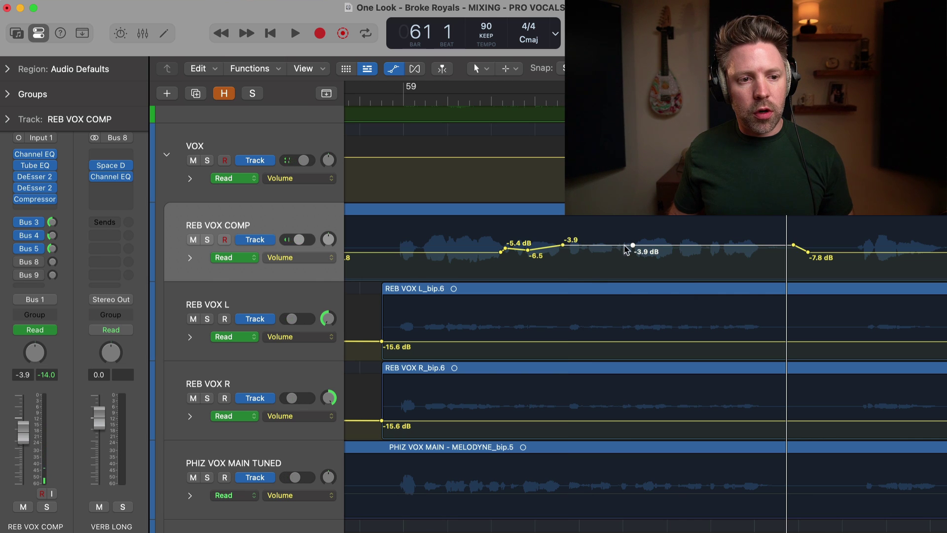
{"action": "left_click", "coordinate": [614, 250]}
{"action": "left_click", "coordinate": [561, 182]}
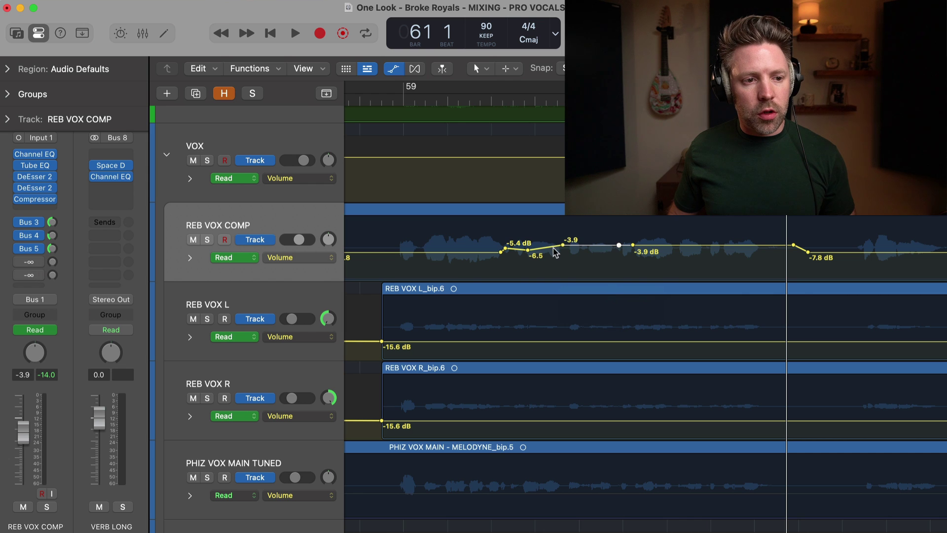
{"action": "left_click_drag", "start_coordinate": [577, 249], "coordinate": [577, 247]}
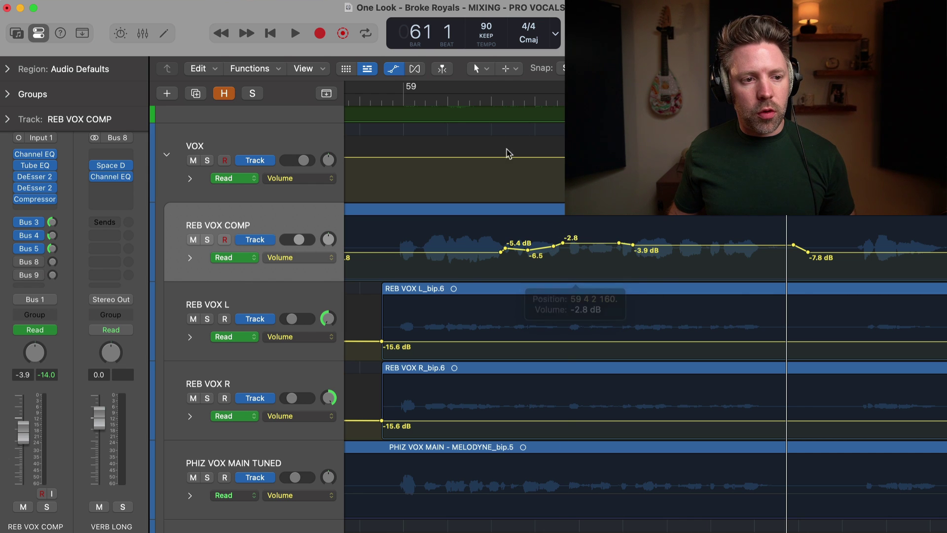
Play the refined vocal section from mid bar 59 into bar 61 and stop.
{"action": "left_click", "coordinate": [492, 105]}
{"action": "key", "text": "space"}
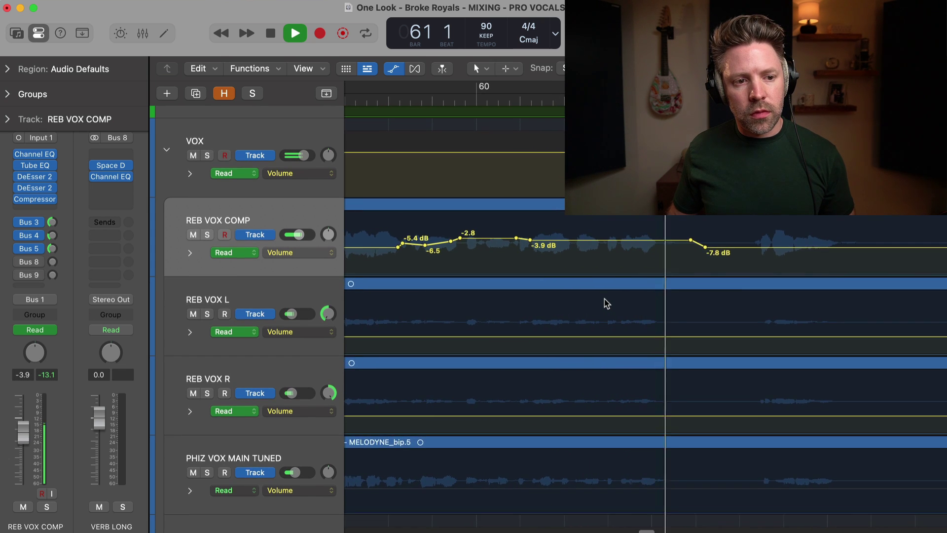
{"action": "key", "text": "space"}
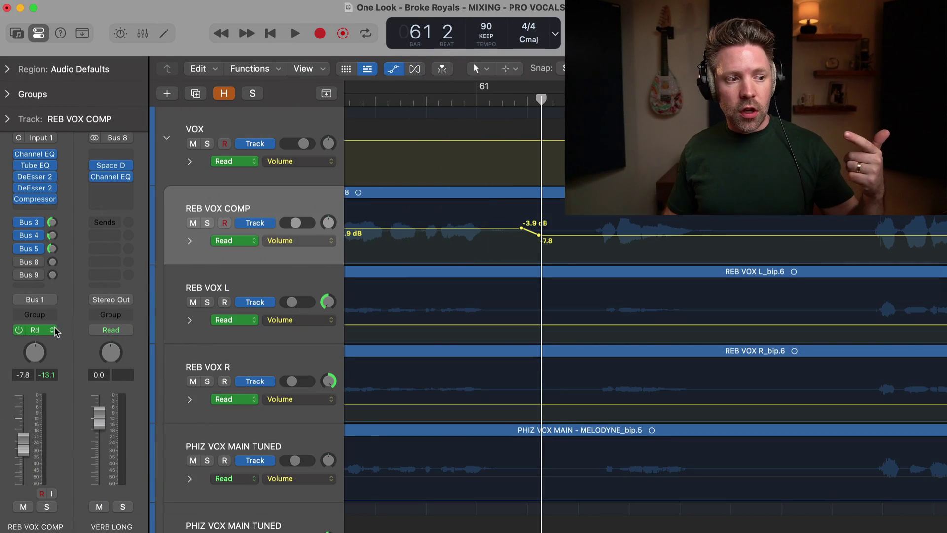
{"action": "left_click", "coordinate": [35, 329]}
{"action": "left_click", "coordinate": [55, 310]}
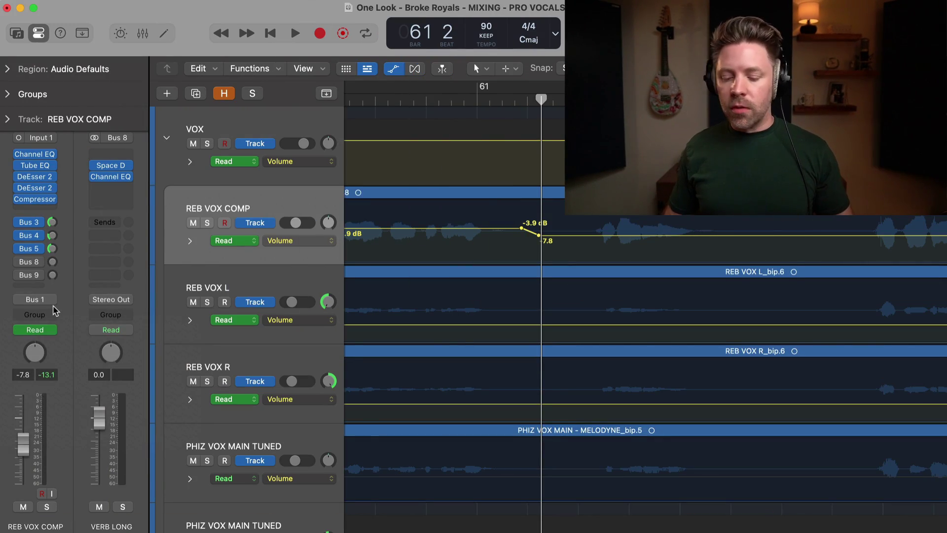
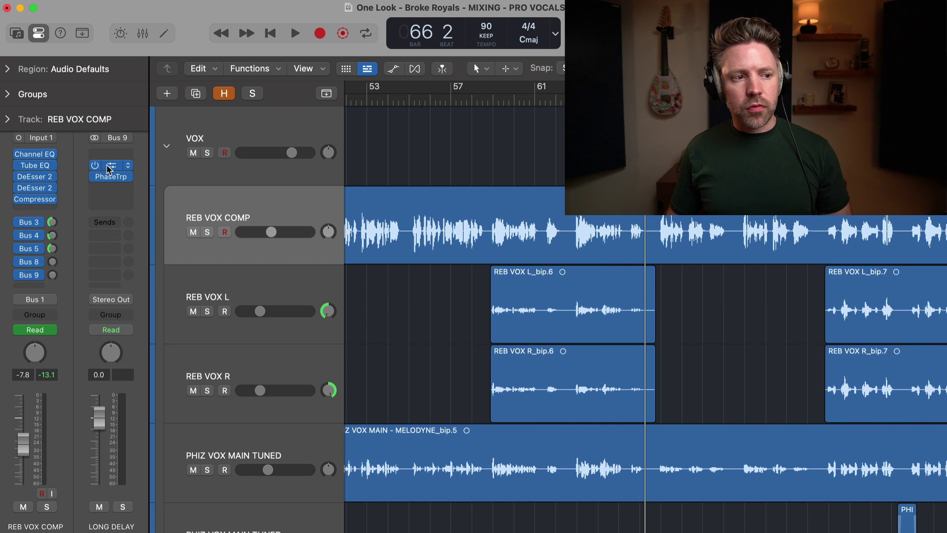
Review the Tape Delay and Phase Tripper plug-in settings on the LONG DELAY channel, closing each one.
{"action": "left_click", "coordinate": [108, 168]}
{"action": "left_click_drag", "start_coordinate": [466, 177], "coordinate": [302, 57]}
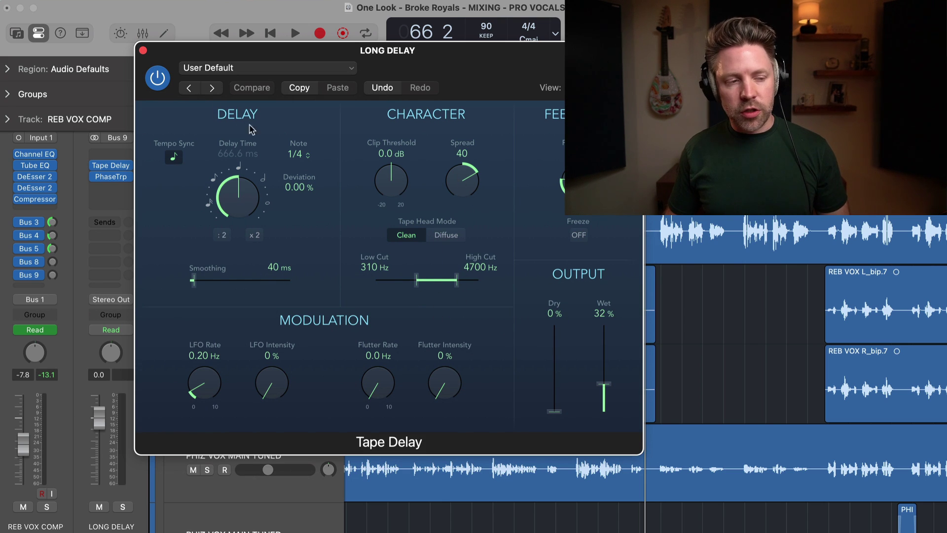
{"action": "left_click", "coordinate": [143, 50]}
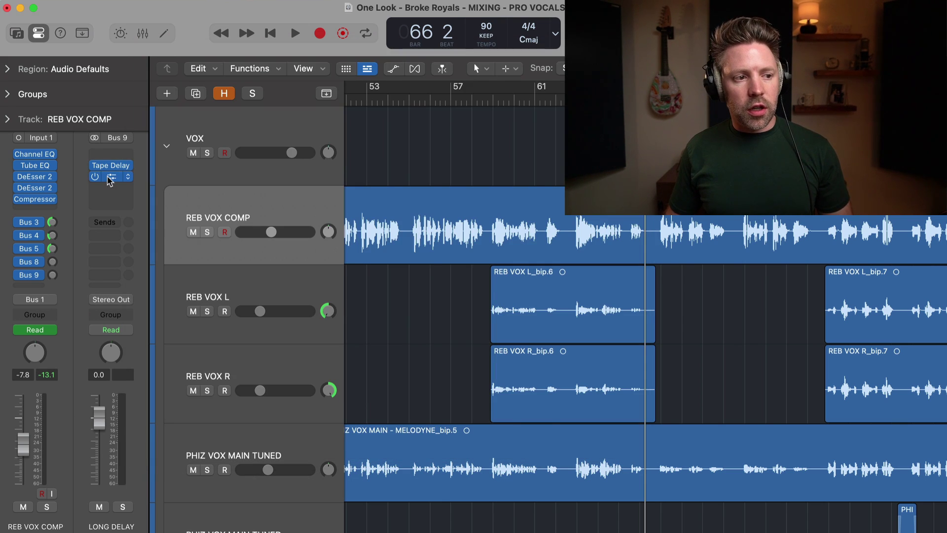
{"action": "left_click", "coordinate": [110, 177]}
{"action": "left_click_drag", "start_coordinate": [358, 177], "coordinate": [322, 165]}
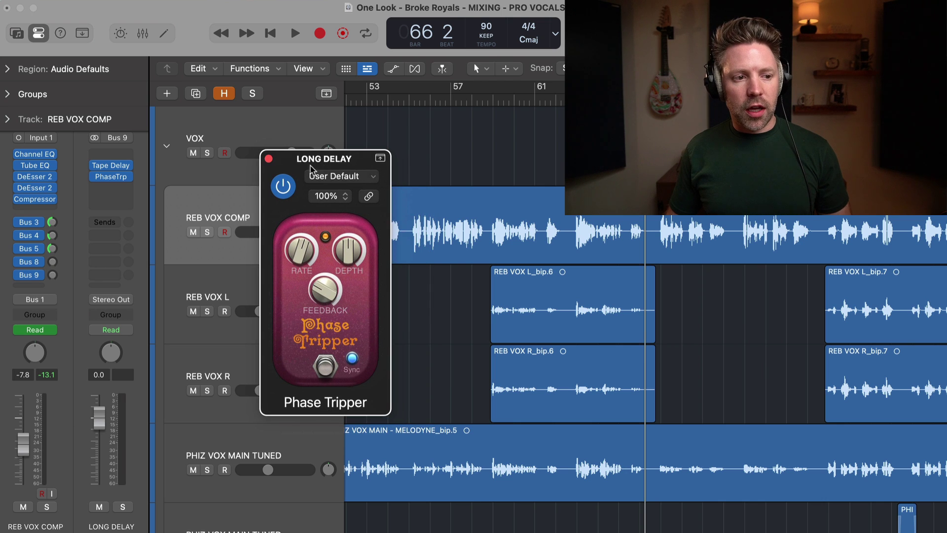
{"action": "left_click", "coordinate": [269, 159]}
Play the vocals from bar 63 and examine the phrase endings around bar 65 up close on the timeline.
{"action": "scroll", "coordinate": [447, 229], "scroll_direction": "right", "scroll_amount": 2}
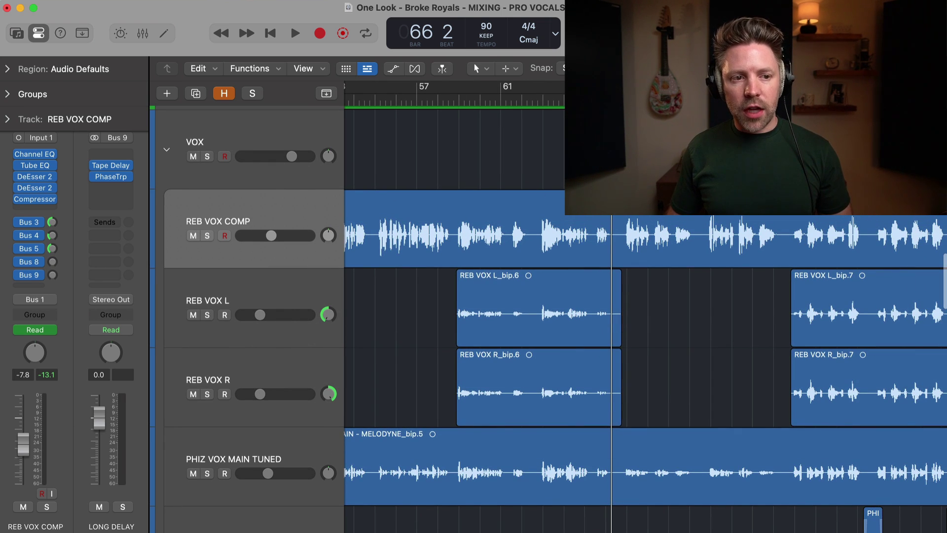
{"action": "scroll", "coordinate": [555, 373], "scroll_direction": "right", "scroll_amount": 1}
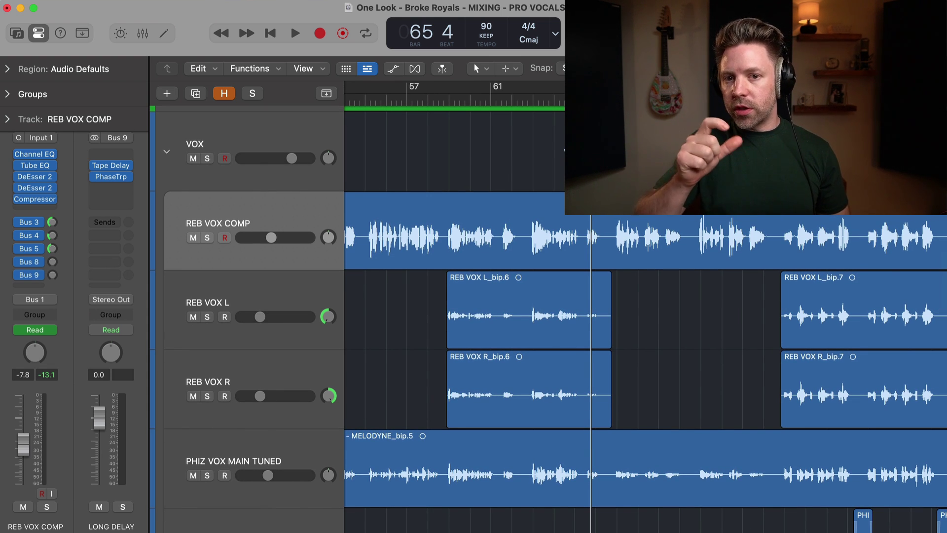
{"action": "scroll", "coordinate": [623, 258], "scroll_direction": "right", "scroll_amount": 2}
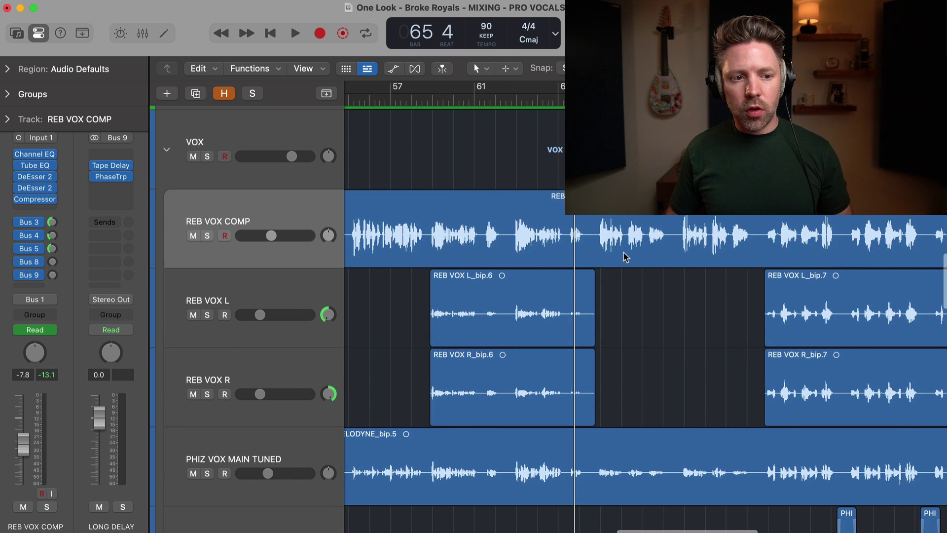
{"action": "left_click", "coordinate": [509, 101]}
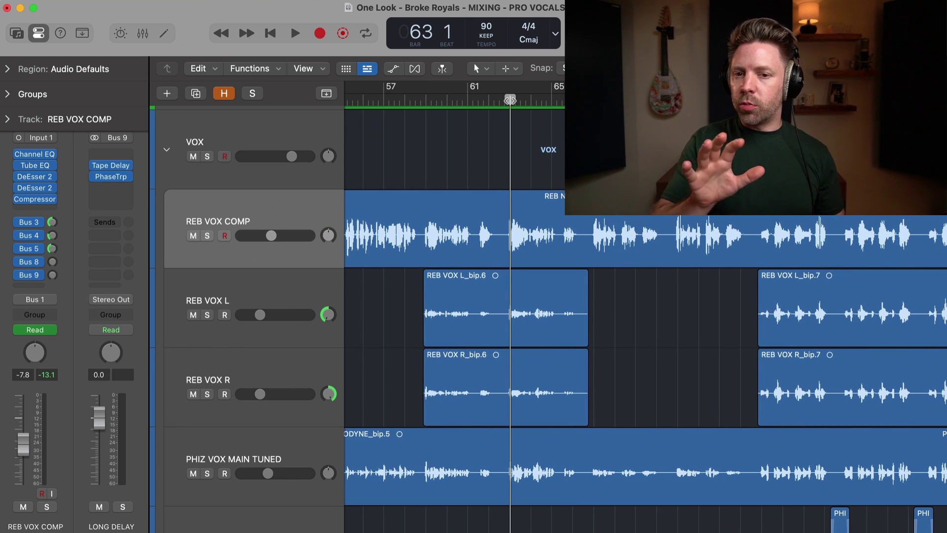
{"action": "key", "text": "space"}
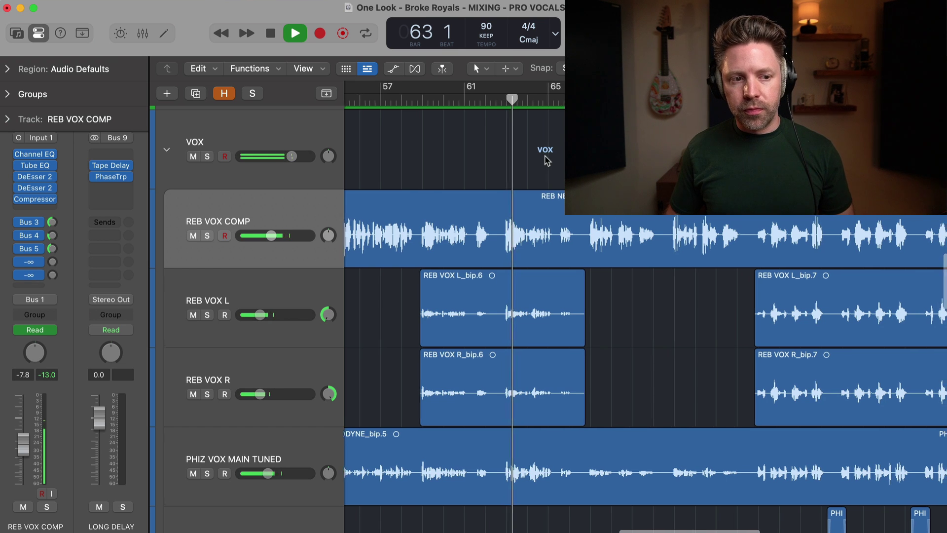
{"action": "scroll", "coordinate": [545, 158], "scroll_direction": "right", "scroll_amount": 3}
{"action": "scroll", "coordinate": [545, 160], "scroll_direction": "right", "scroll_amount": 5}
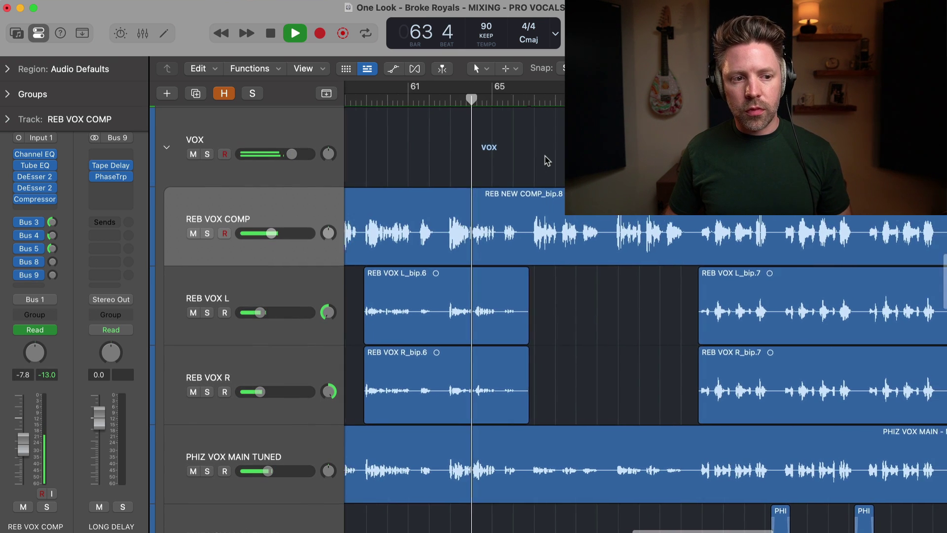
{"action": "scroll", "coordinate": [547, 161], "scroll_direction": "right", "scroll_amount": 3}
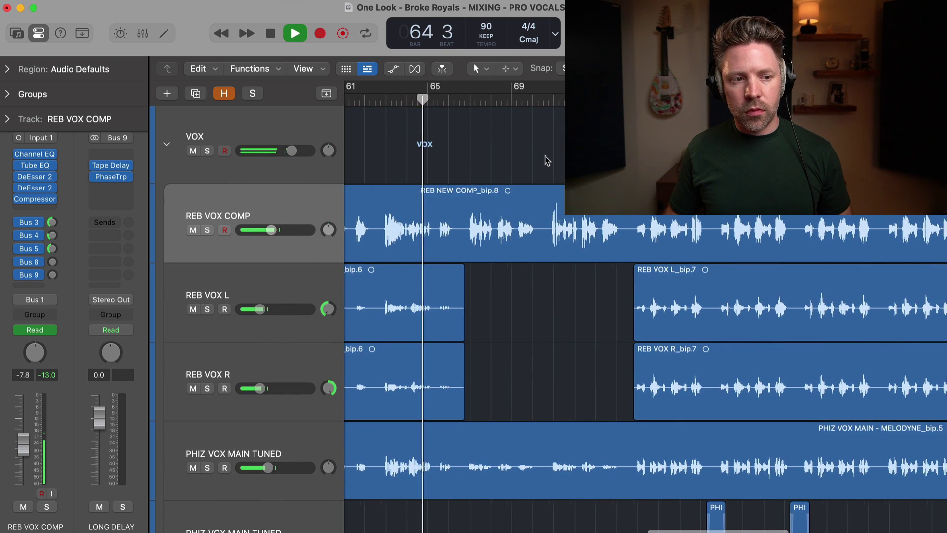
{"action": "scroll", "coordinate": [546, 160], "scroll_direction": "up", "scroll_amount": 5}
{"action": "scroll", "coordinate": [546, 160], "scroll_direction": "down", "scroll_amount": 1}
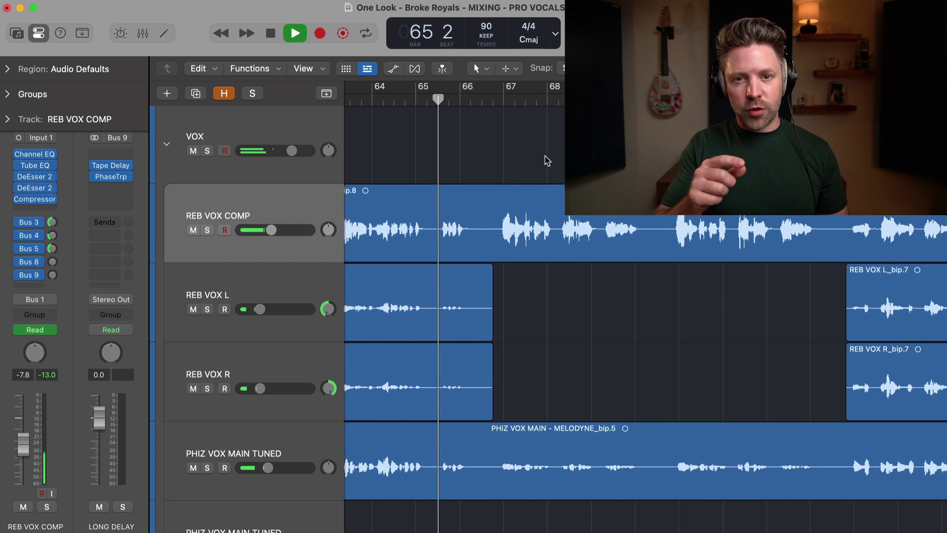
Play the vocals on from bar 65 to bar 70 and stop.
{"action": "scroll", "coordinate": [510, 197], "scroll_direction": "right", "scroll_amount": 2}
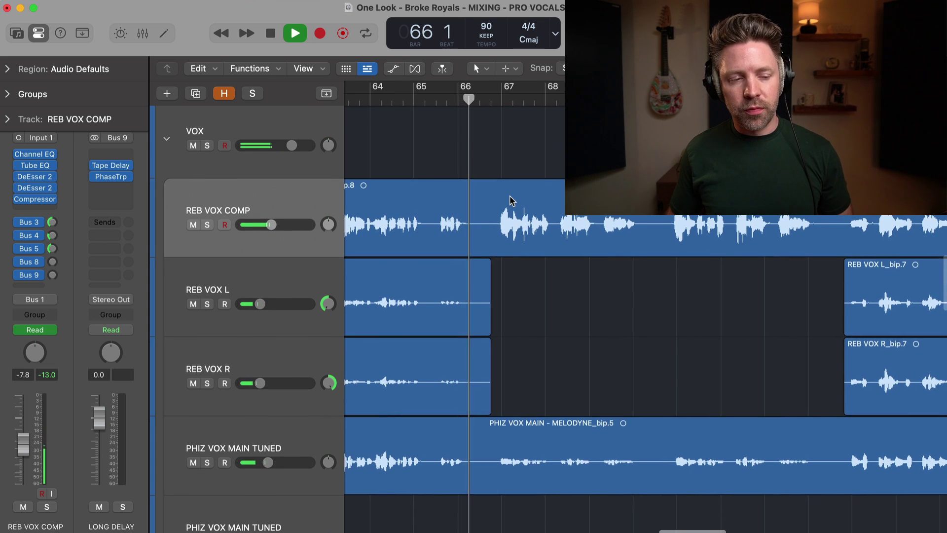
{"action": "scroll", "coordinate": [510, 195], "scroll_direction": "up", "scroll_amount": 1}
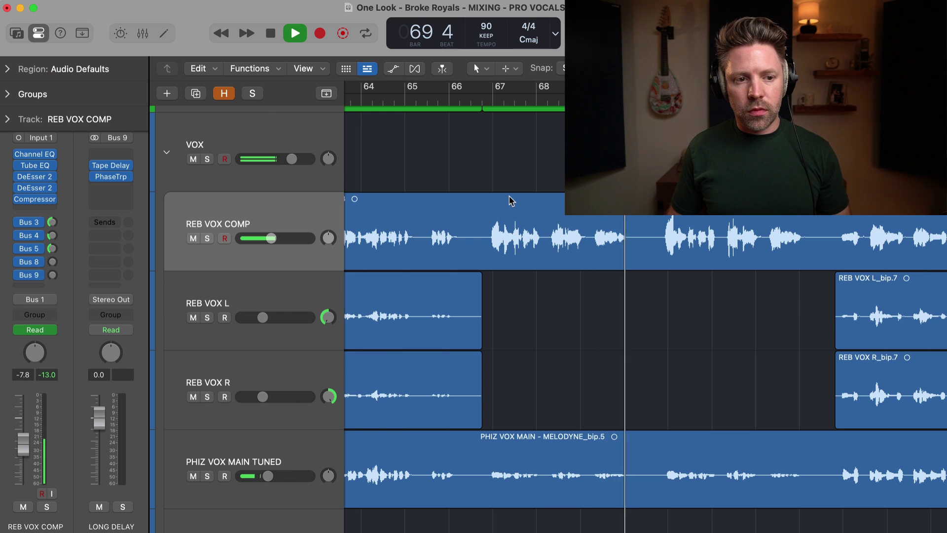
{"action": "key", "text": "space"}
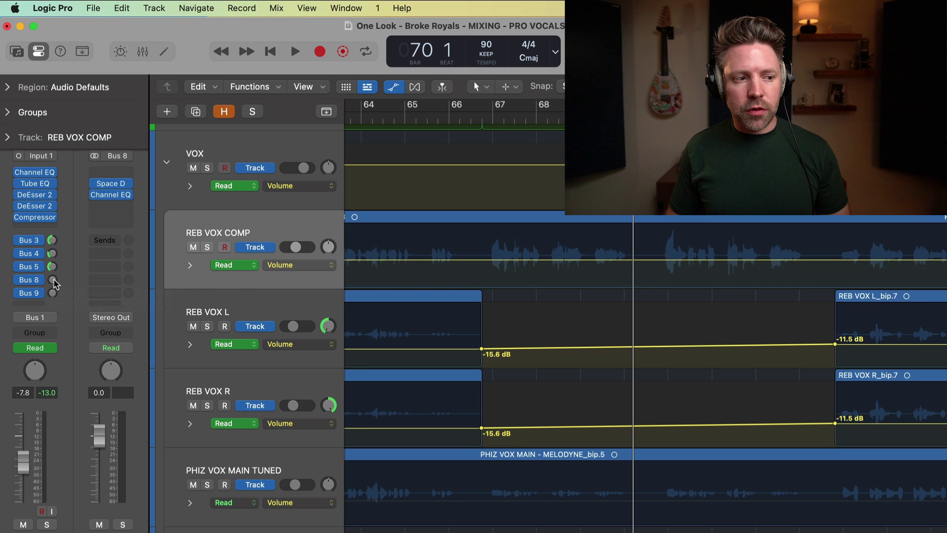
Show REB VOX COMP's Bus 8 send automation, switch its lane to volume, and return it to the Bus 8 send.
{"action": "left_click_drag", "start_coordinate": [53, 281], "coordinate": [67, 287]}
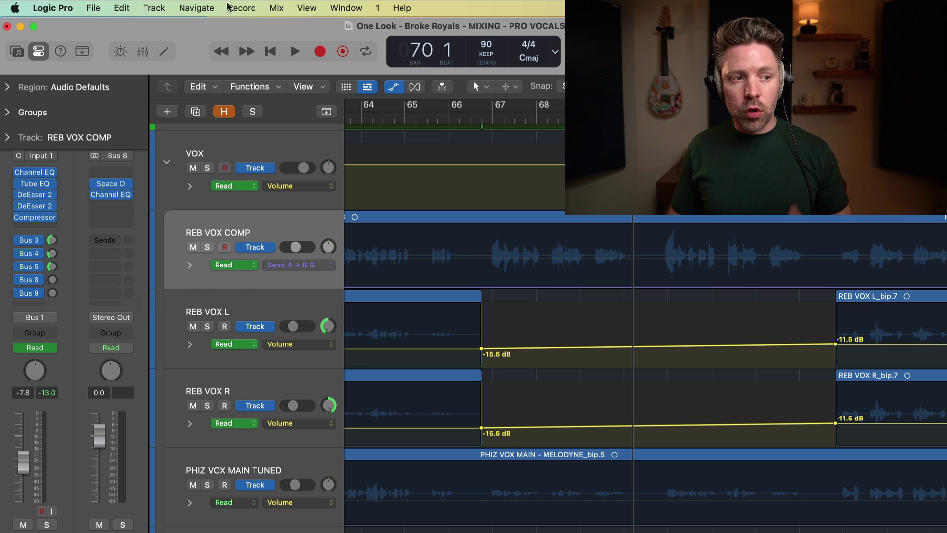
{"action": "left_click", "coordinate": [276, 8]}
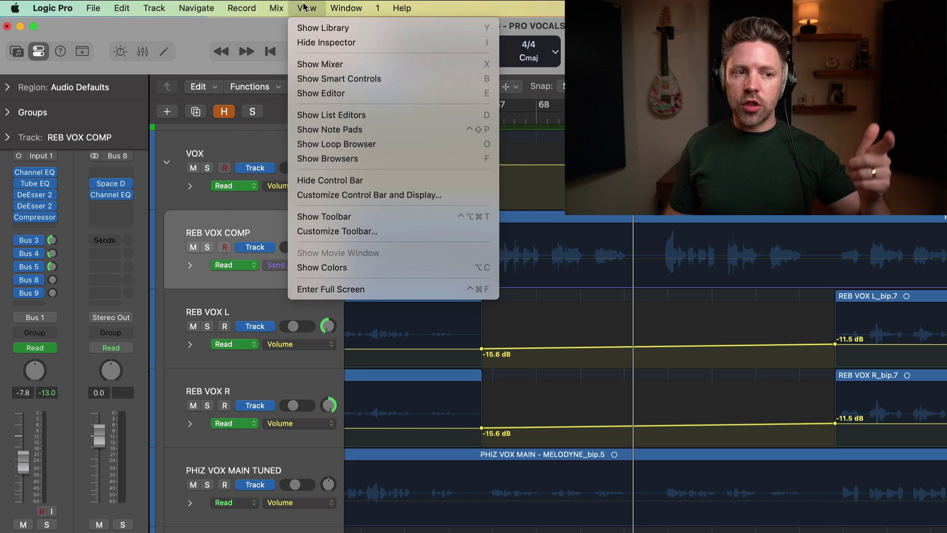
{"action": "left_click", "coordinate": [113, 264]}
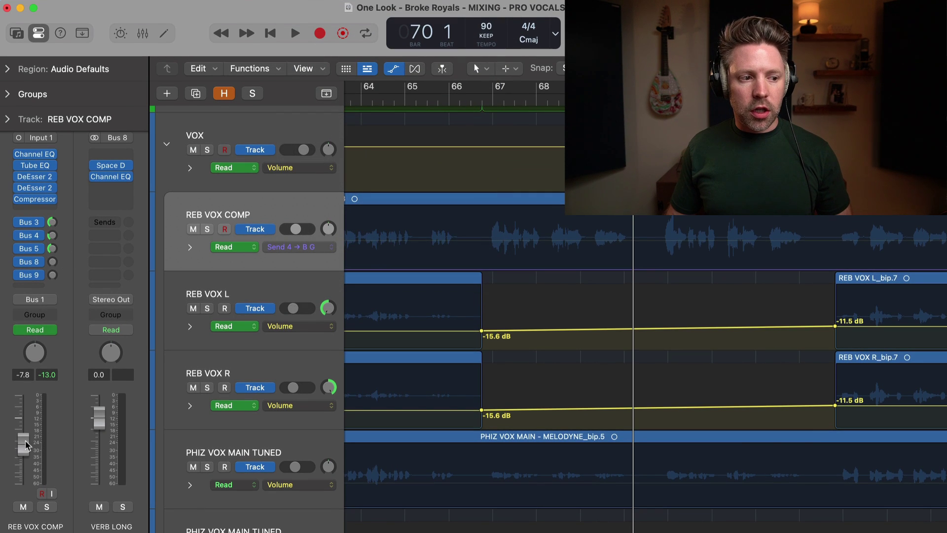
{"action": "left_click", "coordinate": [23, 444]}
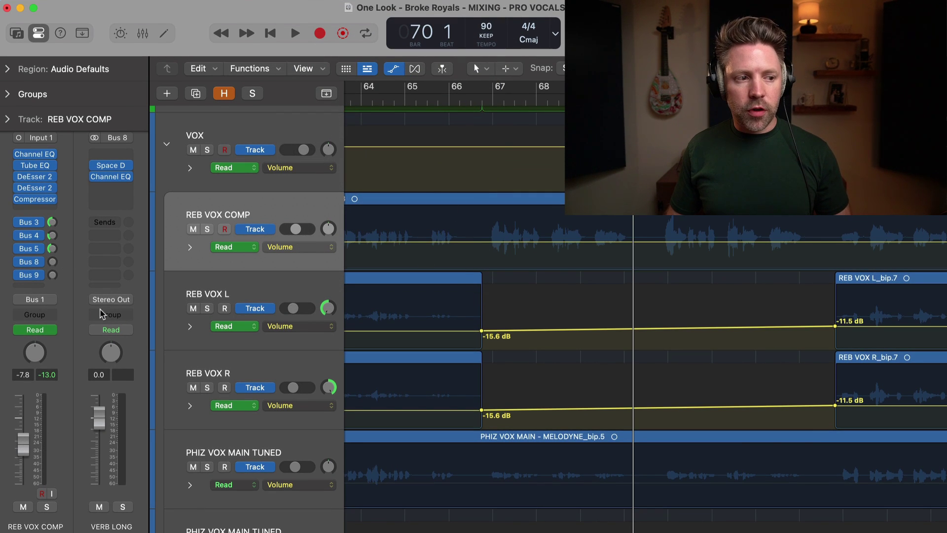
{"action": "left_click_drag", "start_coordinate": [52, 267], "coordinate": [60, 283]}
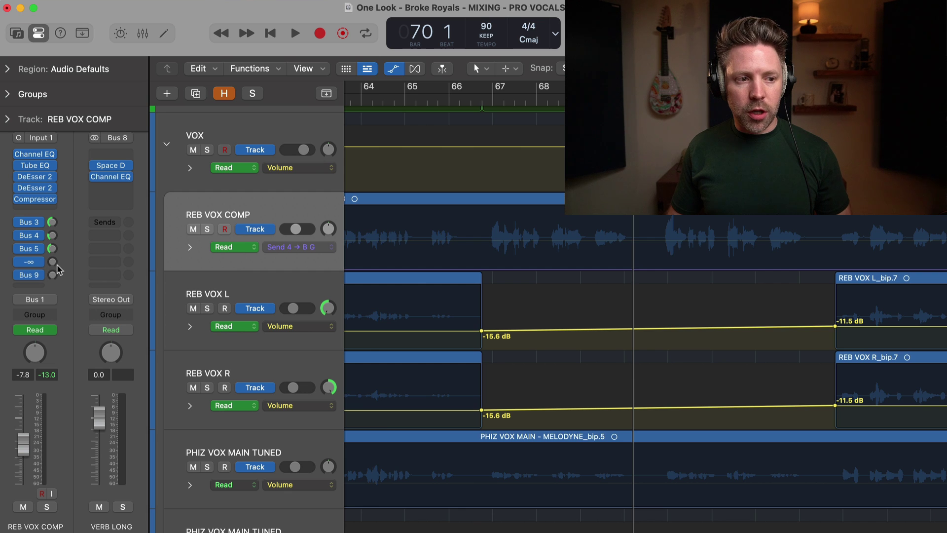
Switch Autoselect Automation Parameter in Read Mode off and back on.
{"action": "left_click", "coordinate": [269, 0]}
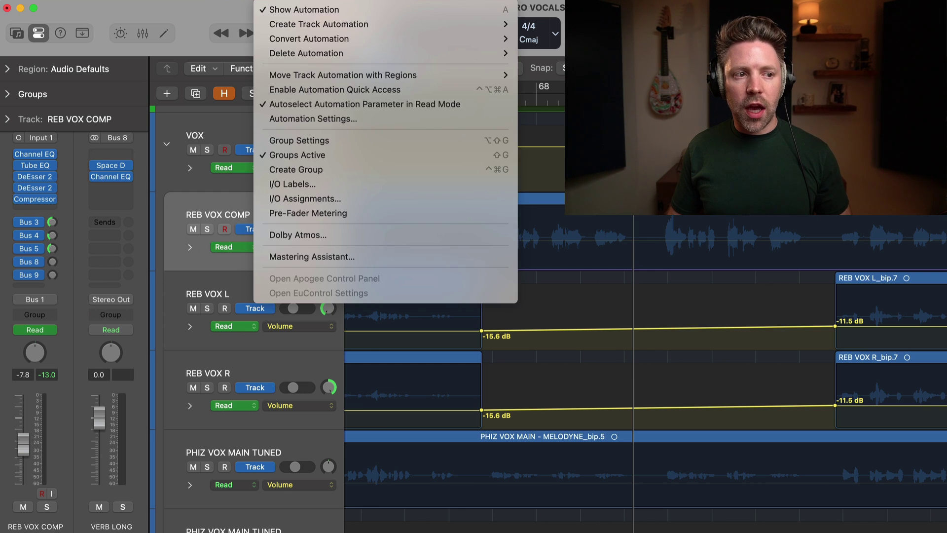
{"action": "left_click", "coordinate": [302, 103]}
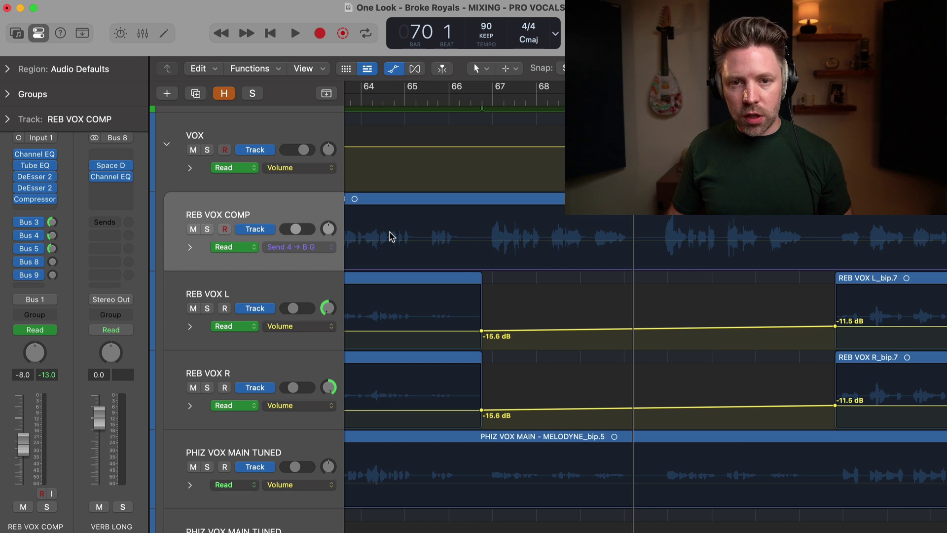
{"action": "left_click", "coordinate": [268, 0]}
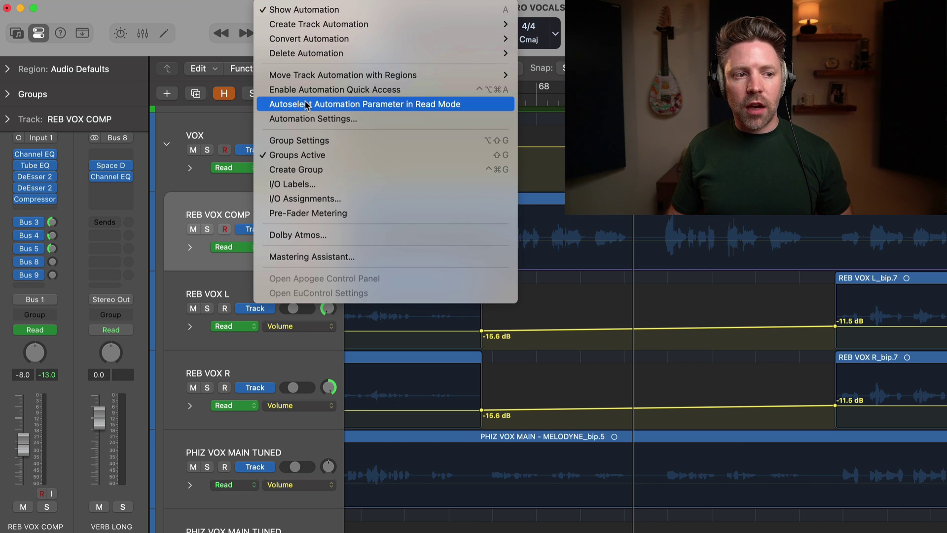
{"action": "left_click", "coordinate": [307, 104]}
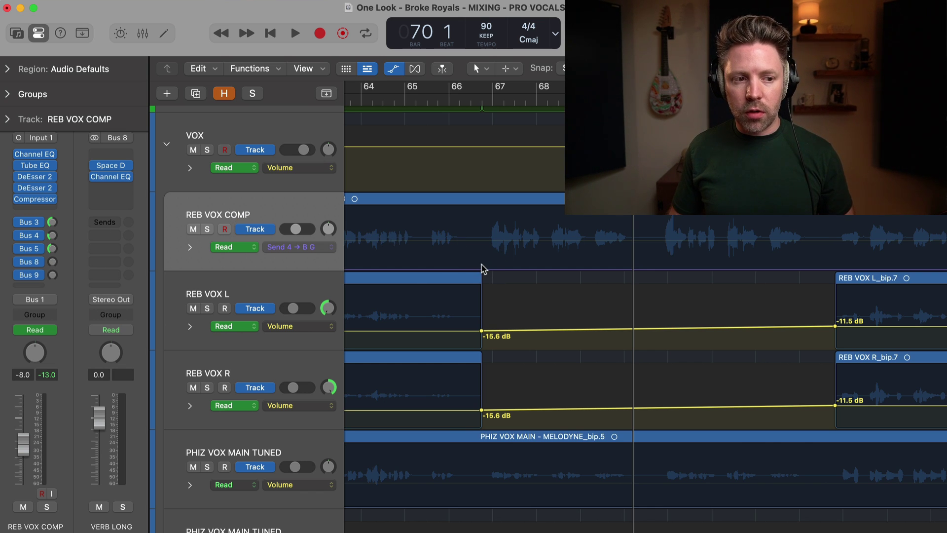
Automate REB VOX COMP's Bus 8 send at -8.9 dB over the section from mid bar 66 to mid bar 74.
{"action": "scroll", "coordinate": [493, 267], "scroll_direction": "right", "scroll_amount": 3}
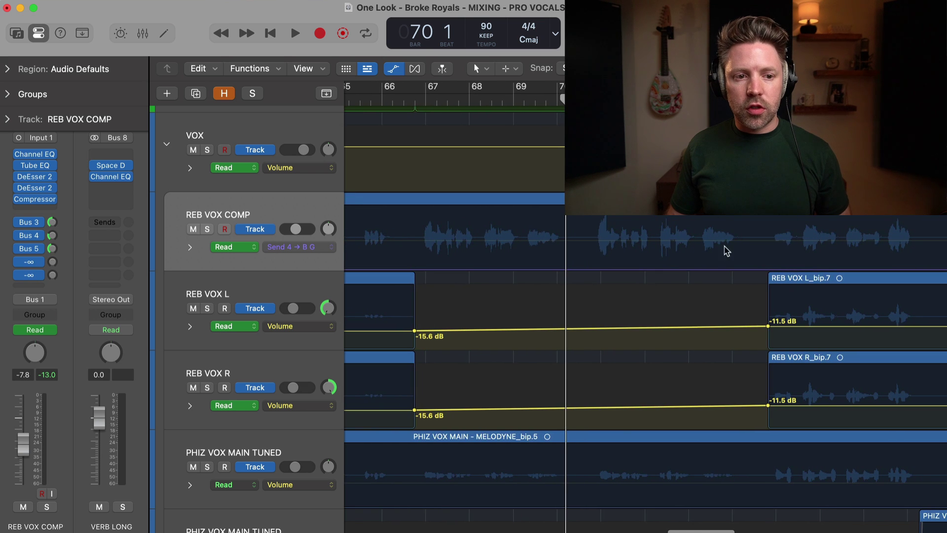
{"action": "left_click_drag", "start_coordinate": [756, 238], "coordinate": [409, 239]}
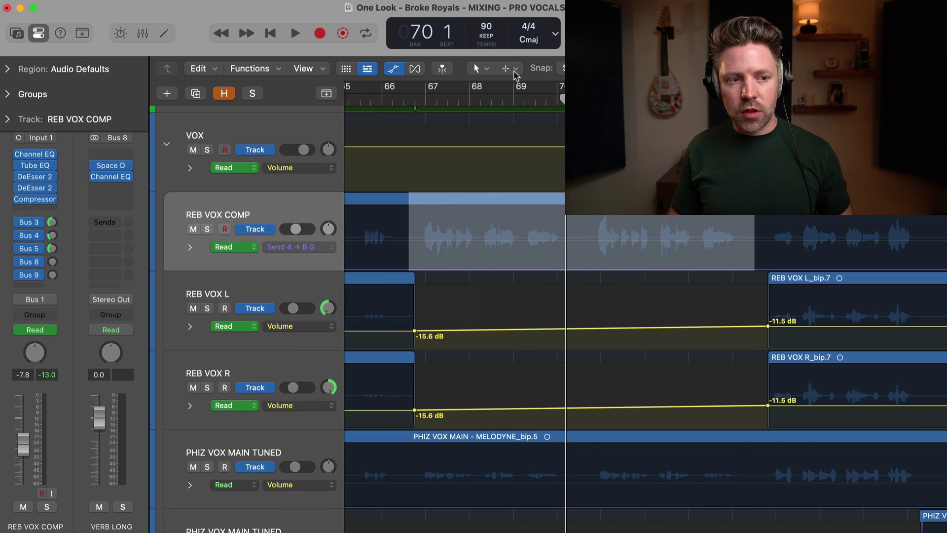
{"action": "left_click_drag", "start_coordinate": [528, 238], "coordinate": [527, 213]}
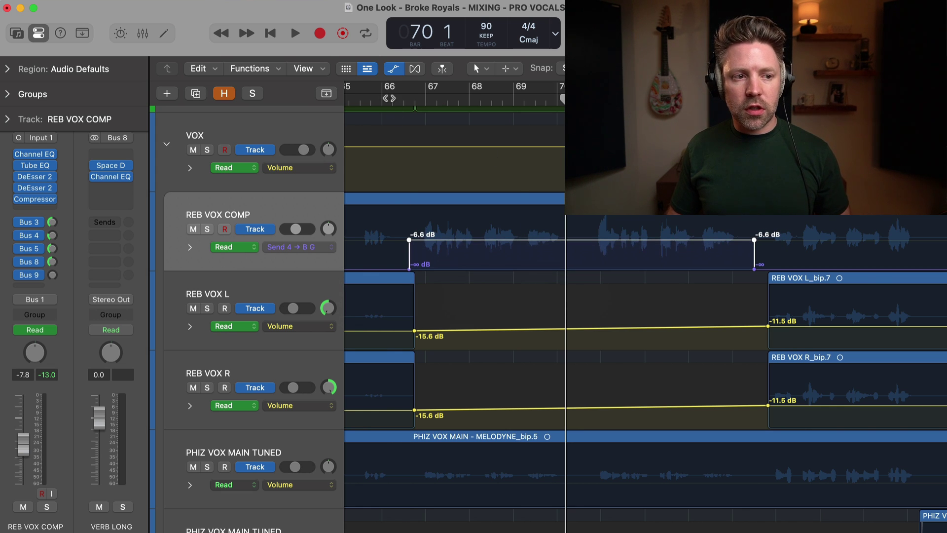
{"action": "key", "text": "space"}
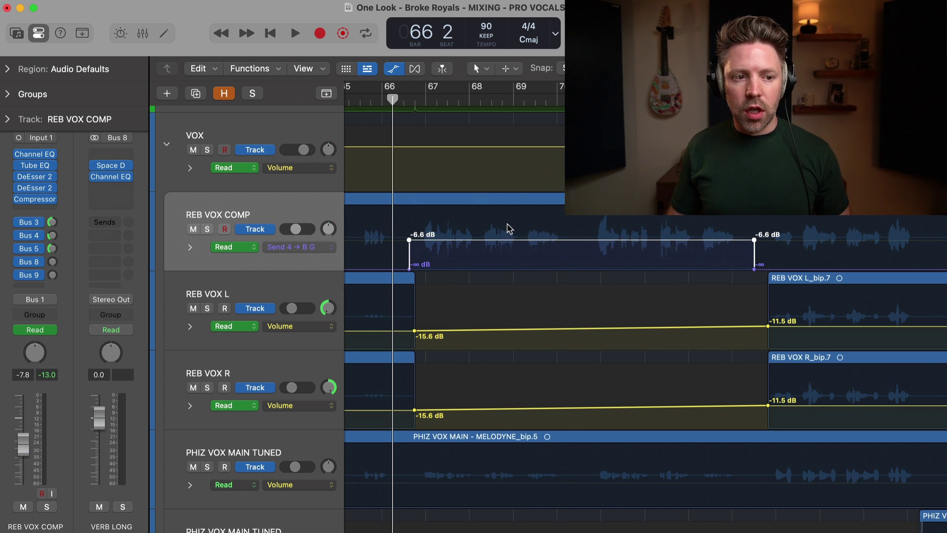
{"action": "left_click_drag", "start_coordinate": [510, 228], "coordinate": [555, 245]}
Play the section with the reverb send, soloing and unsoloing REB VOX COMP along the way, and stop at bar 72.
{"action": "key", "text": "space"}
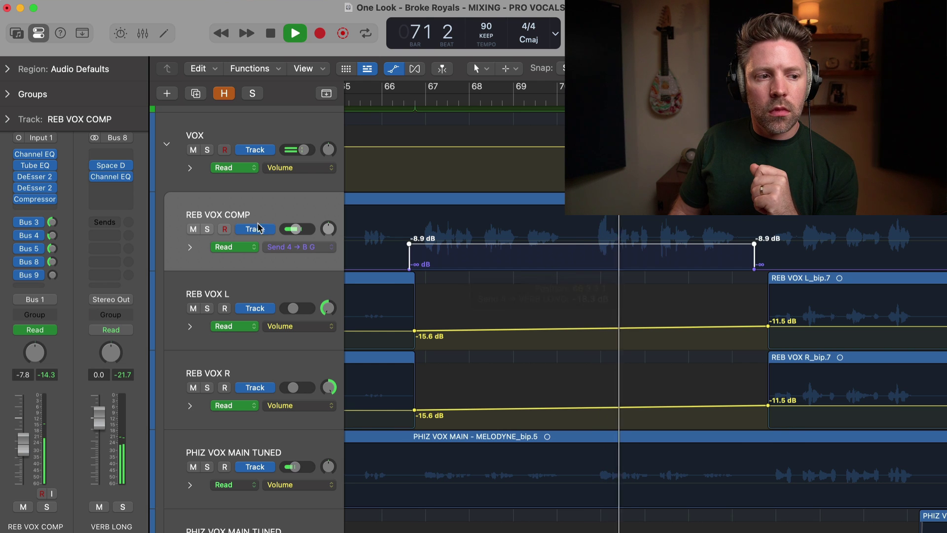
{"action": "left_click", "coordinate": [206, 230]}
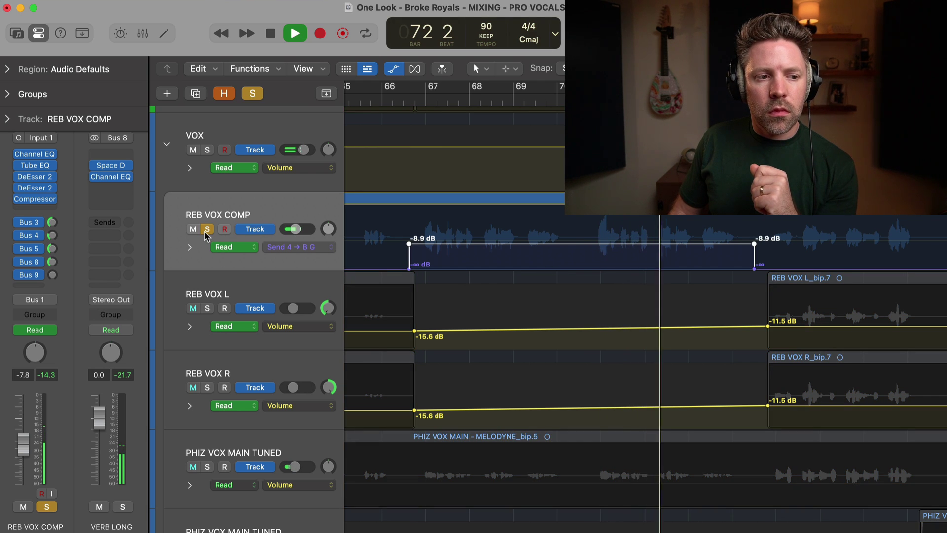
{"action": "left_click", "coordinate": [206, 230]}
{"action": "key", "text": "space"}
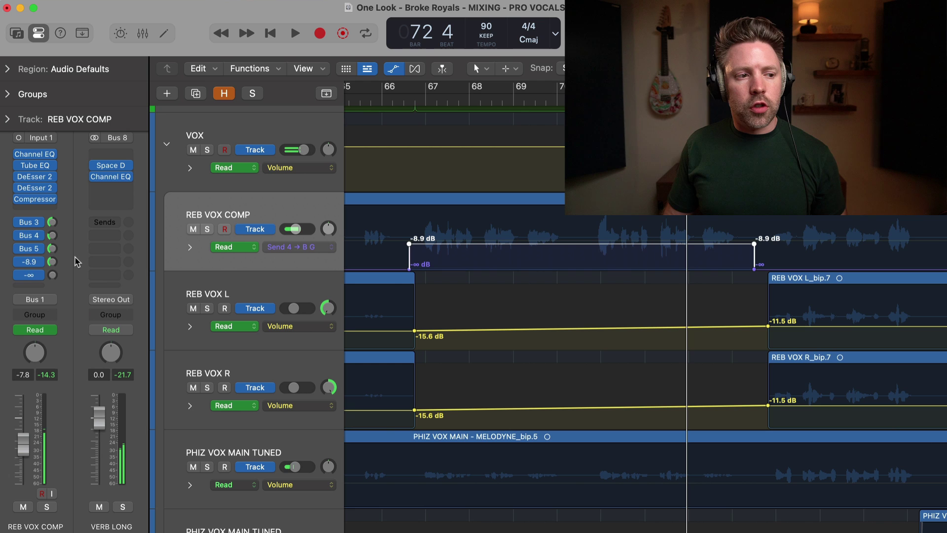
Play from the start of the section with REB VOX COMP's Bus 8 send bypassed, re-enable the send during playback, and stop.
{"action": "left_click", "coordinate": [18, 262]}
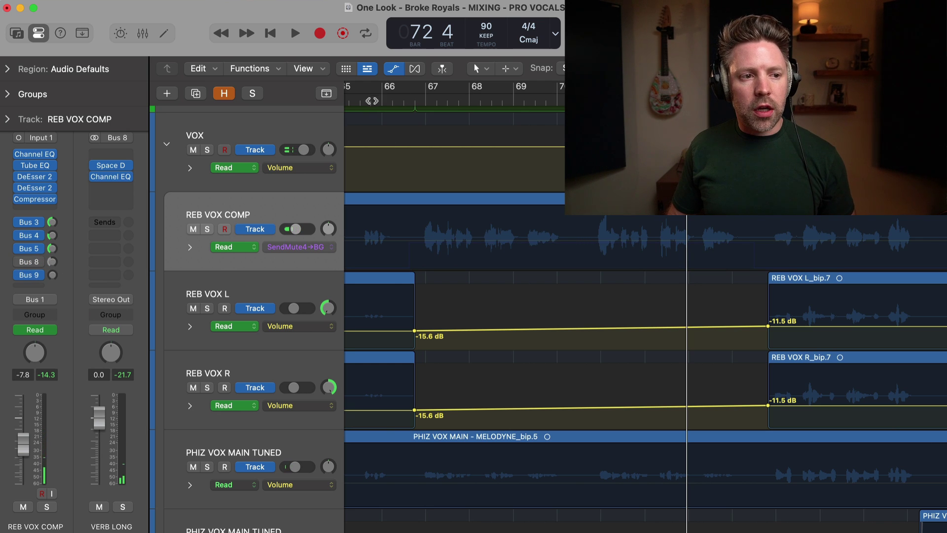
{"action": "left_click", "coordinate": [425, 102]}
{"action": "key", "text": "space"}
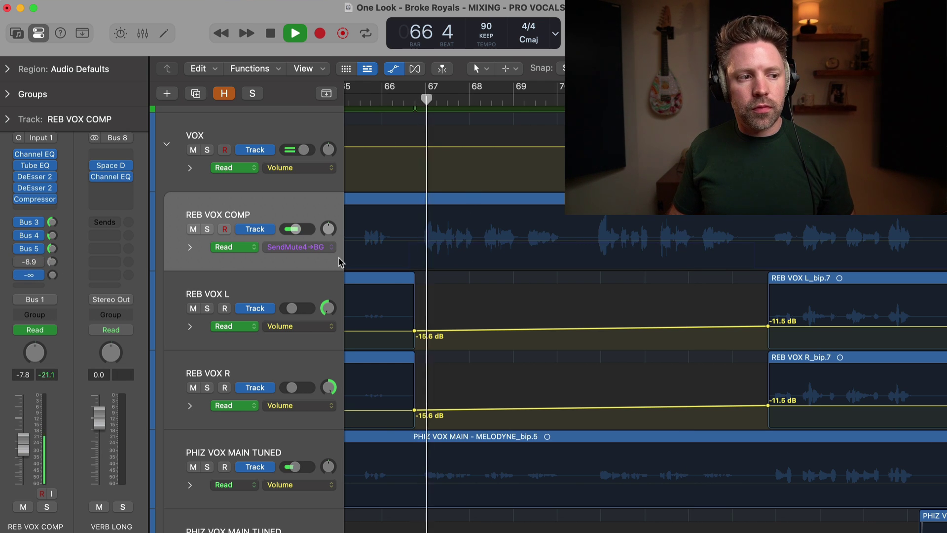
{"action": "left_click", "coordinate": [19, 262]}
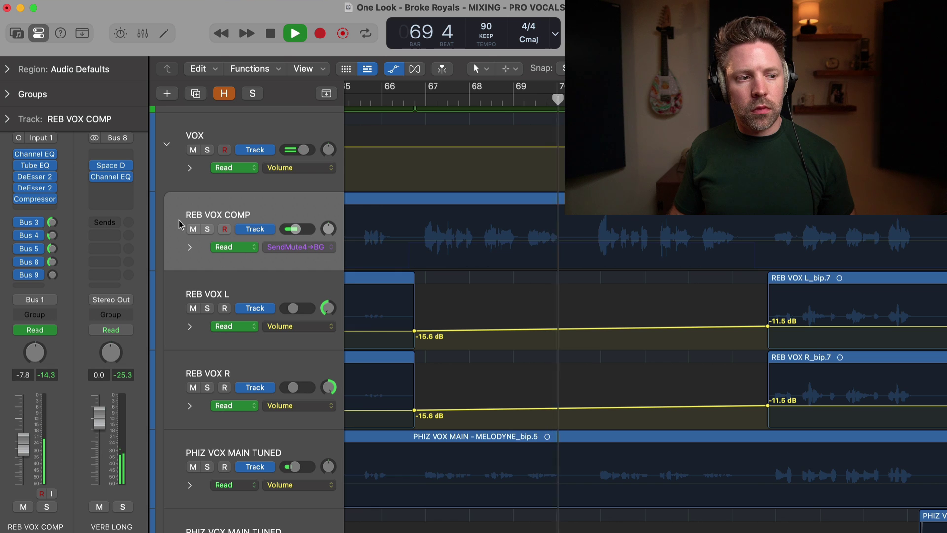
{"action": "key", "text": "space"}
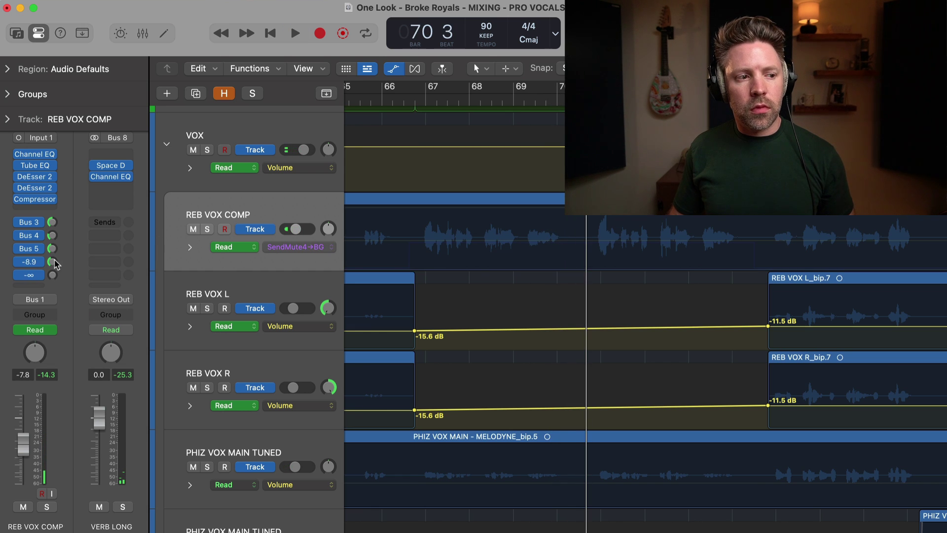
Shape a swell in REB VOX COMP's Bus 8 send automation around the start of bar 68, peaking at -2.0 dB between -8.9 dB points.
{"action": "left_click", "coordinate": [51, 262]}
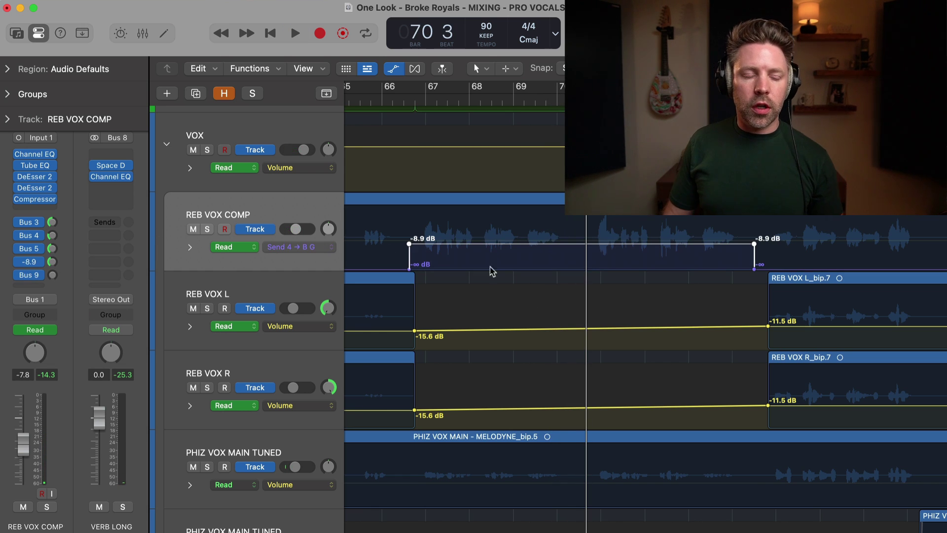
{"action": "left_click", "coordinate": [414, 105]}
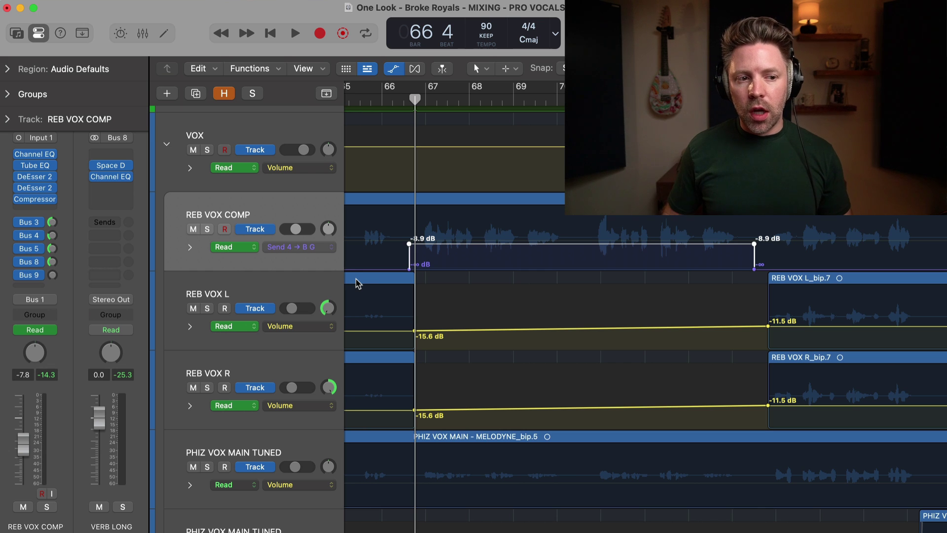
{"action": "key", "text": "super+Right"}
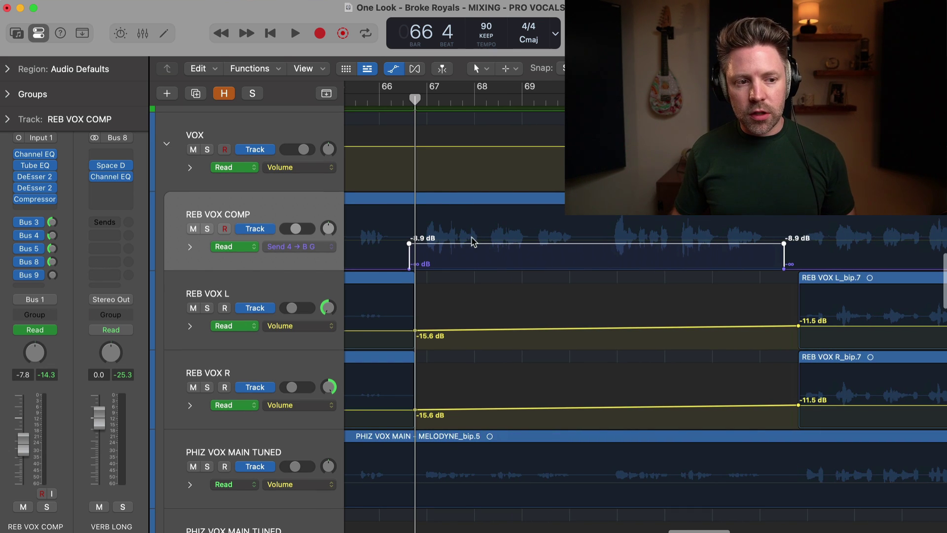
{"action": "key", "text": "super+Right"}
{"action": "key", "text": "super+Right"}
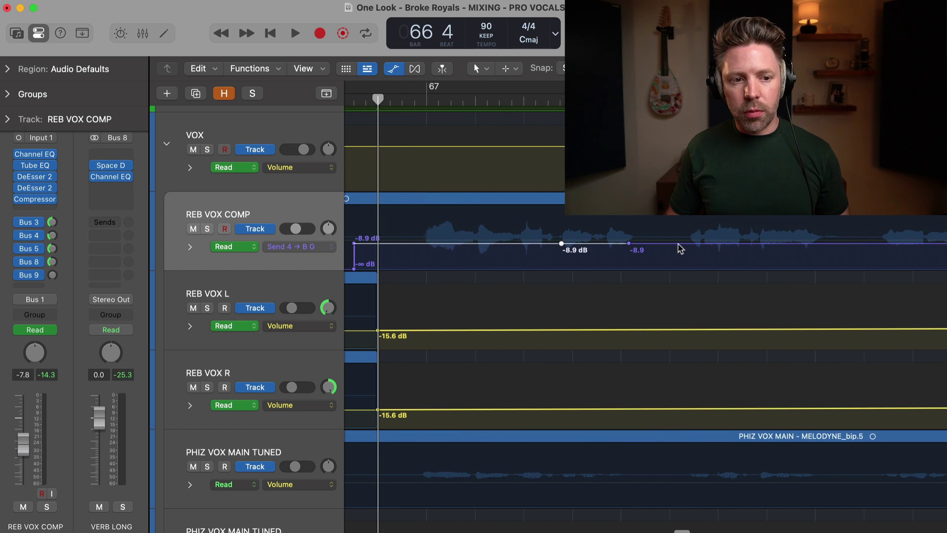
{"action": "left_click_drag", "start_coordinate": [630, 243], "coordinate": [629, 230]}
Create a track in the arrangement for the VERB LONG channel from the mixer.
{"action": "key", "text": "x"}
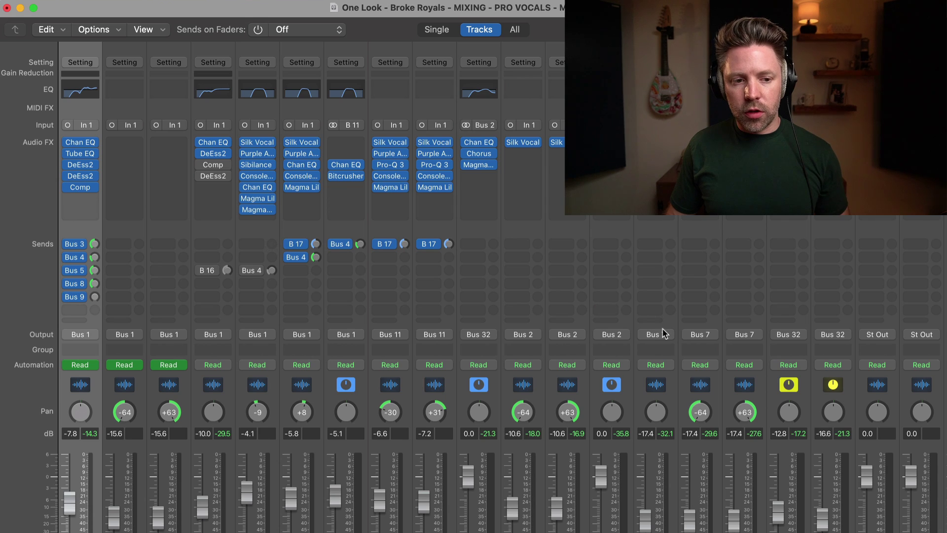
{"action": "scroll", "coordinate": [664, 333], "scroll_direction": "down", "scroll_amount": 3}
{"action": "scroll", "coordinate": [666, 335], "scroll_direction": "right", "scroll_amount": 10}
{"action": "scroll", "coordinate": [667, 335], "scroll_direction": "right", "scroll_amount": 5}
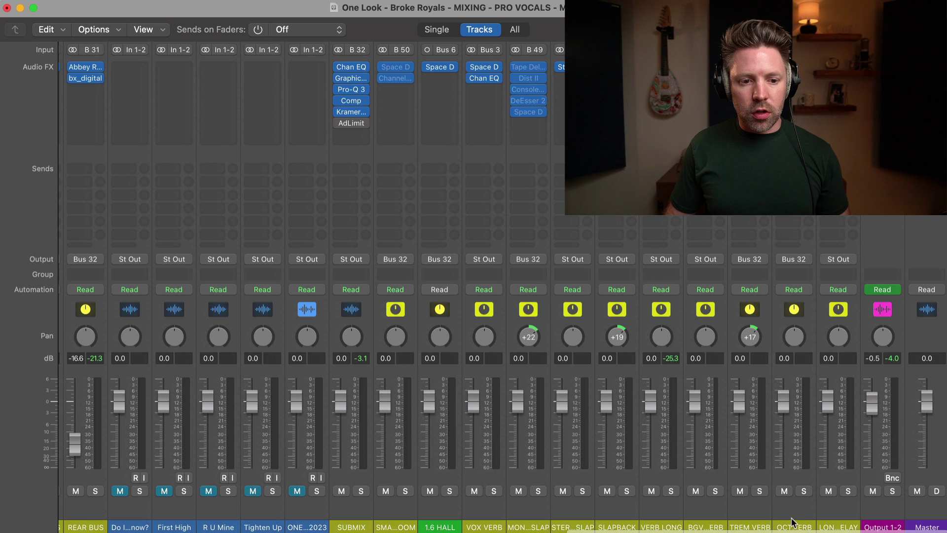
{"action": "left_click", "coordinate": [656, 512]}
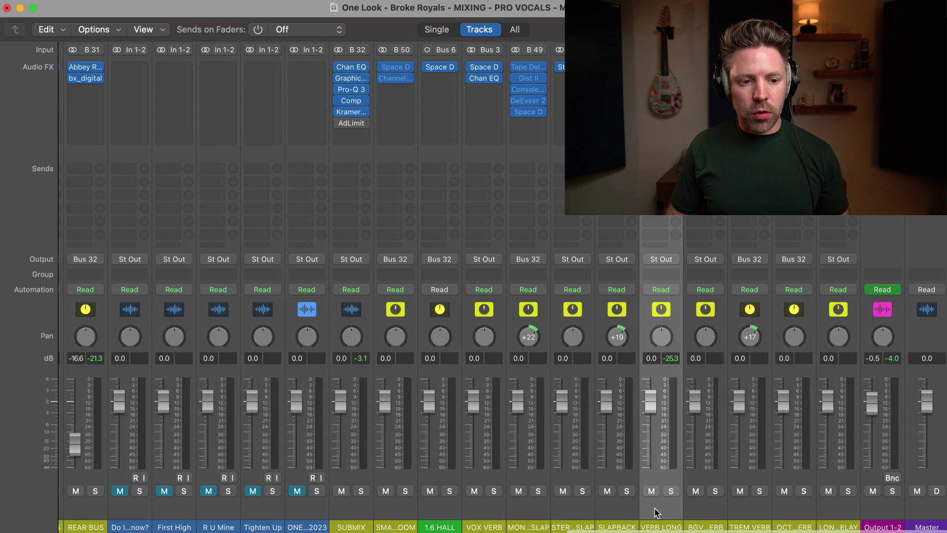
{"action": "right_click", "coordinate": [661, 510]}
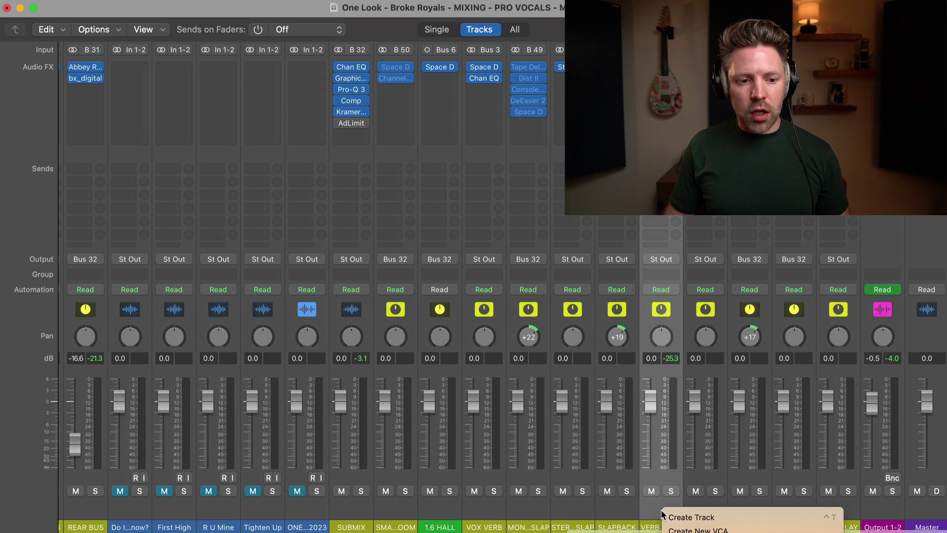
{"action": "left_click", "coordinate": [691, 517]}
{"action": "key", "text": "x"}
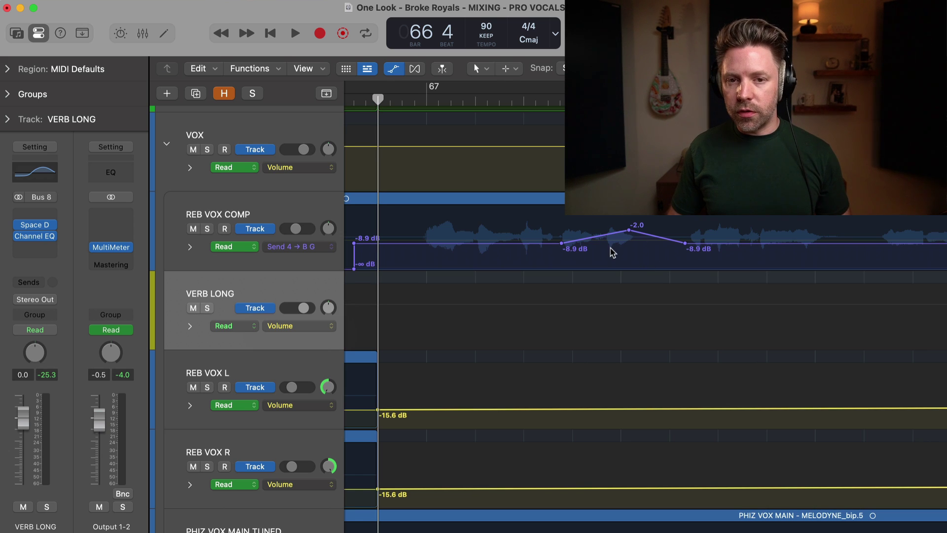
Play the reverb swell from late bar 66 to bar 68 and lower its peak near bar 68 to -4.4 dB.
{"action": "key", "text": "space"}
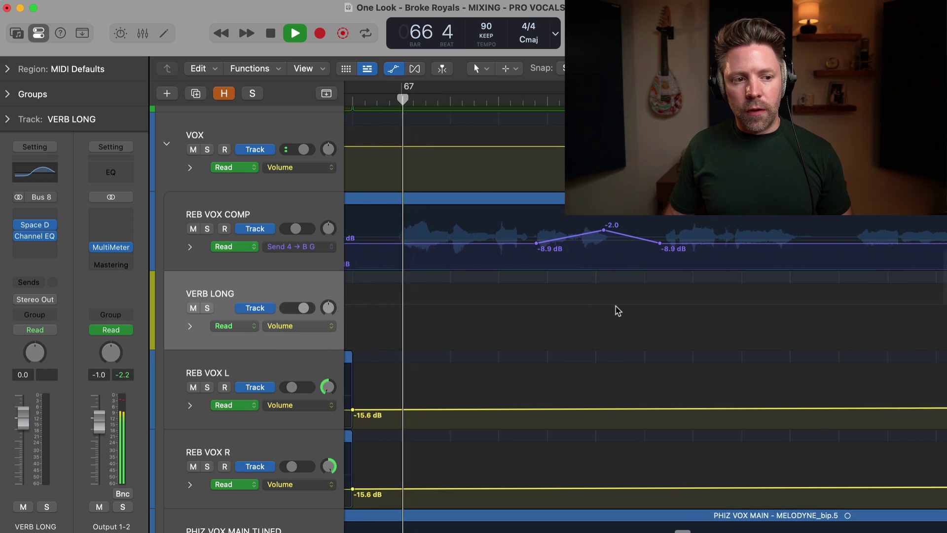
{"action": "scroll", "coordinate": [617, 313], "scroll_direction": "down", "scroll_amount": 1}
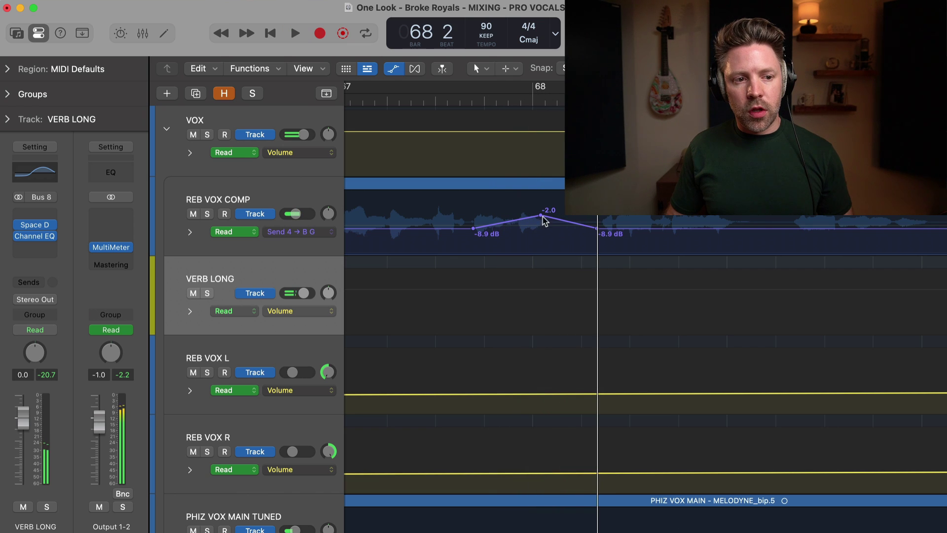
{"action": "key", "text": "space"}
{"action": "left_click_drag", "start_coordinate": [542, 215], "coordinate": [541, 221]}
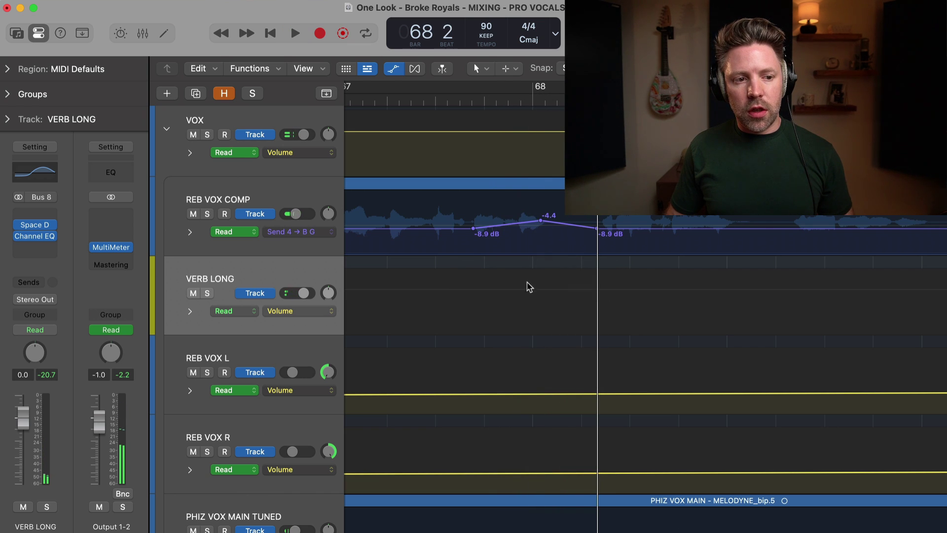
Add a +3.5 dB peak between 0.0 dB points to VERB LONG's volume automation just after bar 68 and play it.
{"action": "left_click", "coordinate": [607, 293]}
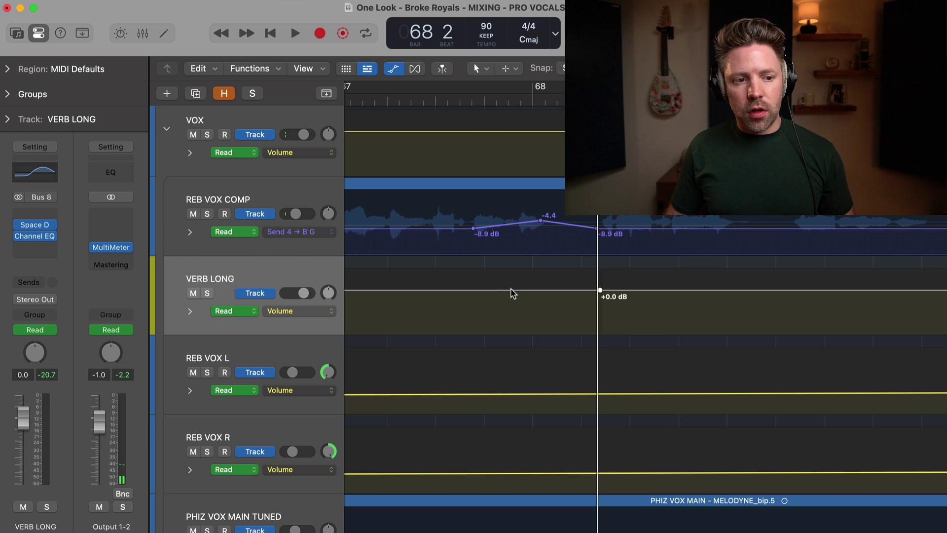
{"action": "left_click_drag", "start_coordinate": [561, 295], "coordinate": [560, 281]}
{"action": "left_click", "coordinate": [436, 100]}
{"action": "key", "text": "space"}
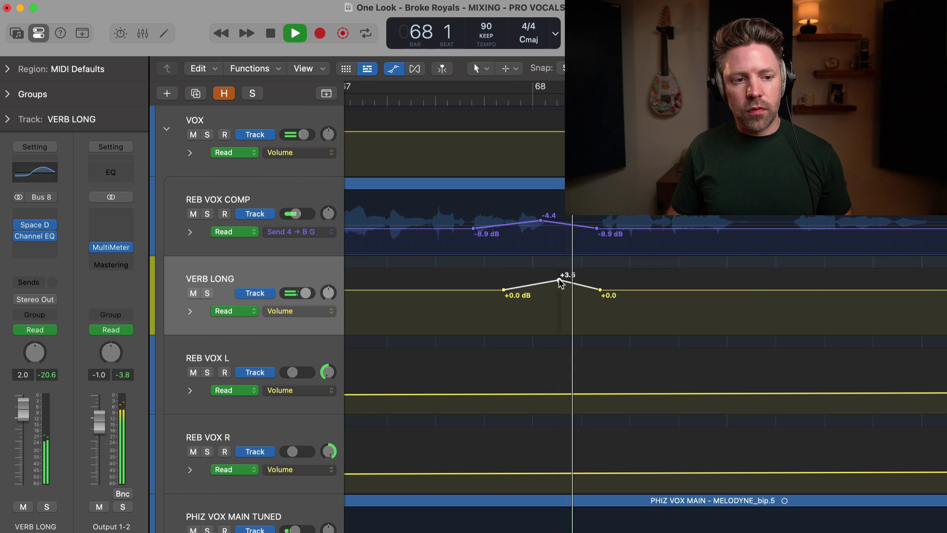
Reshape VERB LONG's volume peak after bar 68 into a plateau from +3.3 to +3.5 dB and play through to bar 69.
{"action": "left_click_drag", "start_coordinate": [560, 281], "coordinate": [599, 280]}
{"action": "key", "text": "space"}
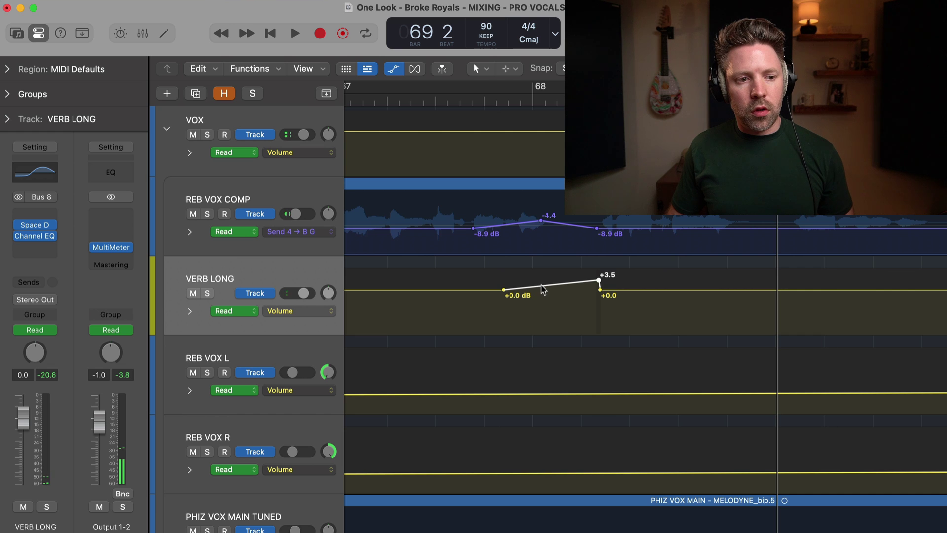
{"action": "left_click_drag", "start_coordinate": [542, 286], "coordinate": [542, 284]}
{"action": "mouse_move", "coordinate": [541, 281]}
{"action": "left_mouse_down"}
{"action": "mouse_move", "coordinate": [525, 290]}
{"action": "mouse_move", "coordinate": [545, 280]}
{"action": "left_mouse_up"}
{"action": "left_click", "coordinate": [423, 99]}
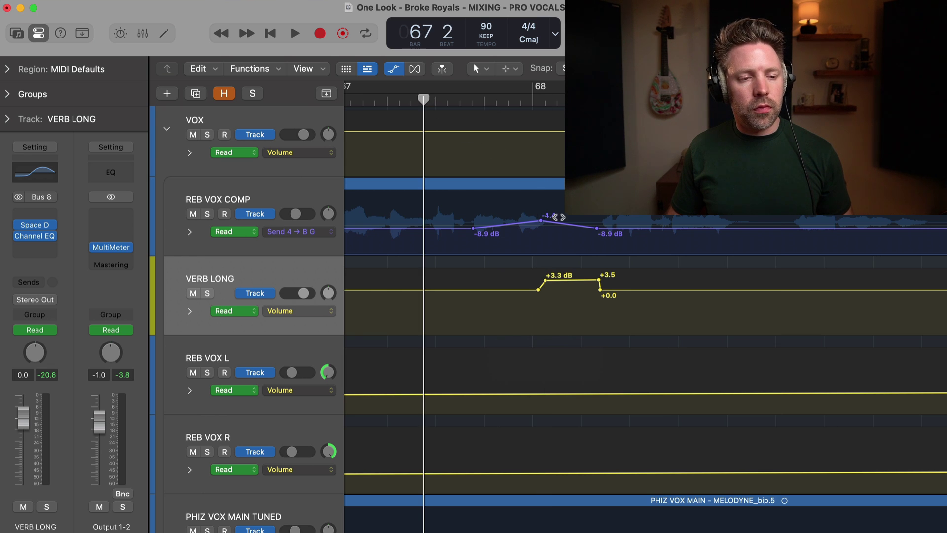
{"action": "key", "text": "space"}
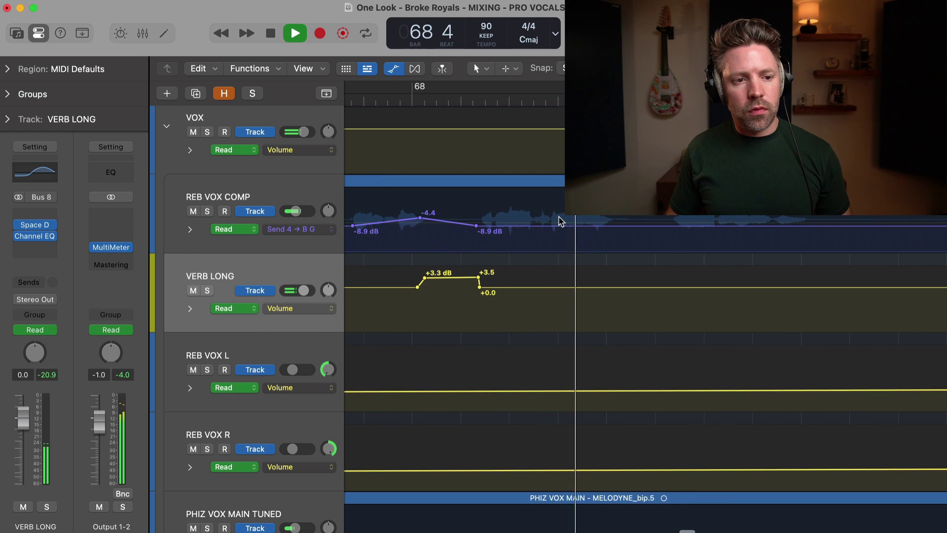
{"action": "key", "text": "space"}
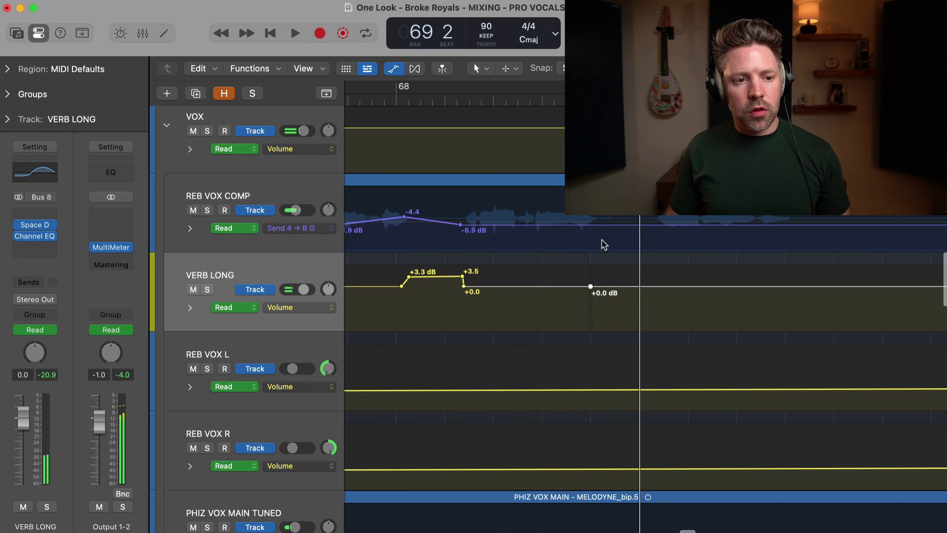
Add a -4.7 dB peak to REB VOX COMP's Bus 8 send at bar 69 and a +3.8 dB volume plateau to VERB LONG there.
{"action": "left_click", "coordinate": [555, 245]}
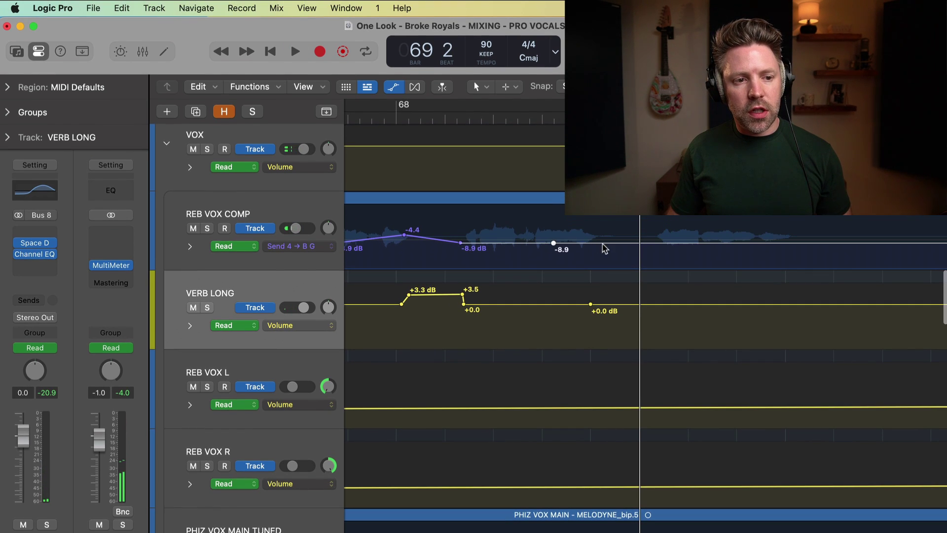
{"action": "left_click_drag", "start_coordinate": [590, 242], "coordinate": [590, 236]}
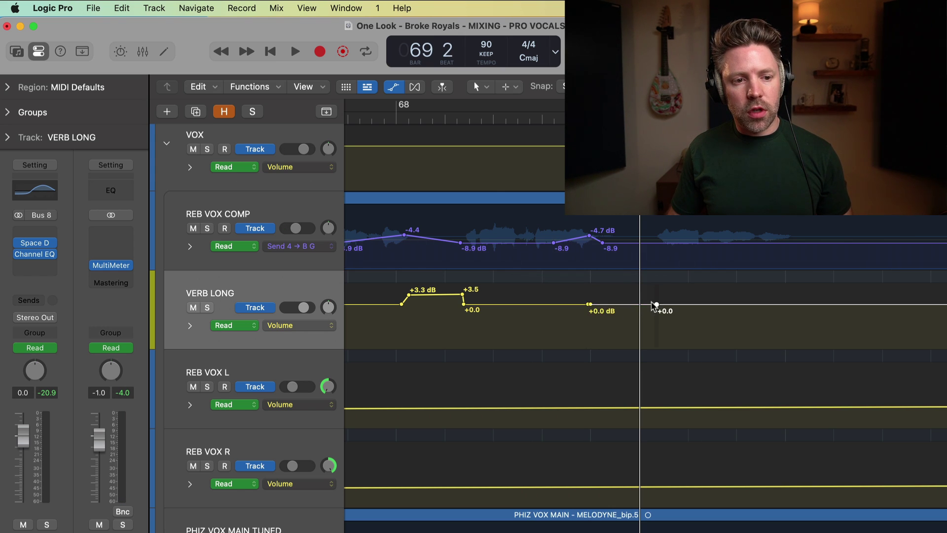
{"action": "left_click_drag", "start_coordinate": [644, 306], "coordinate": [634, 295]}
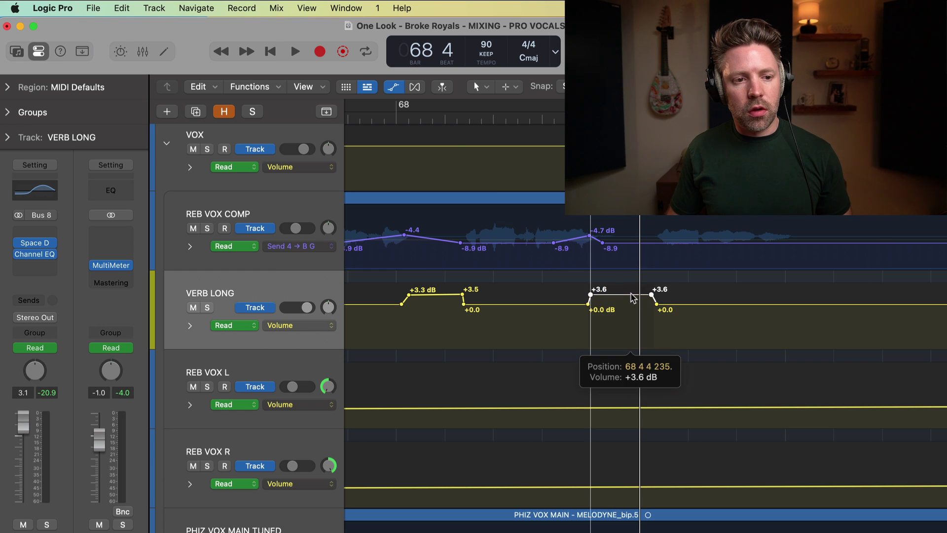
Play from early bar 68 to bar 70 to hear the reverb boost at bar 69.
{"action": "left_click", "coordinate": [429, 118]}
{"action": "key", "text": "space"}
{"action": "scroll", "coordinate": [540, 201], "scroll_direction": "down", "scroll_amount": 1}
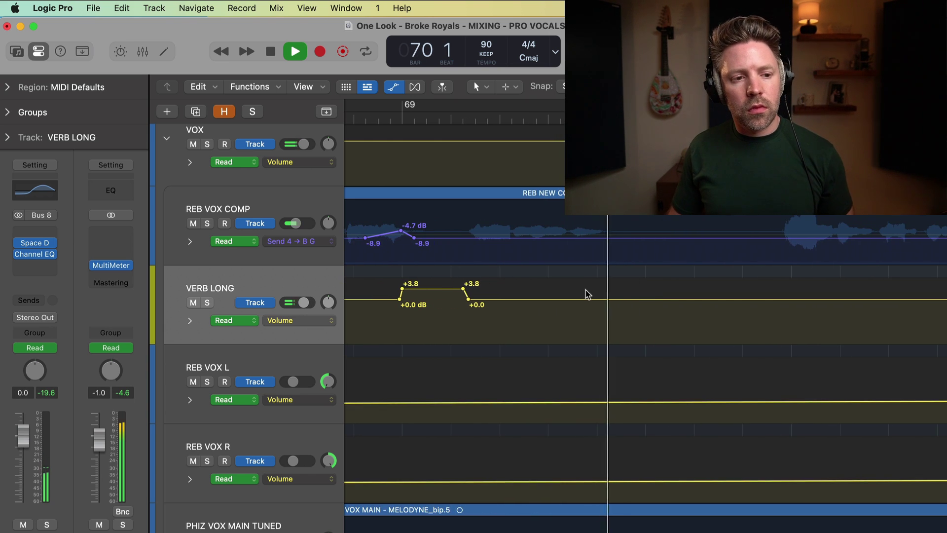
{"action": "key", "text": "space"}
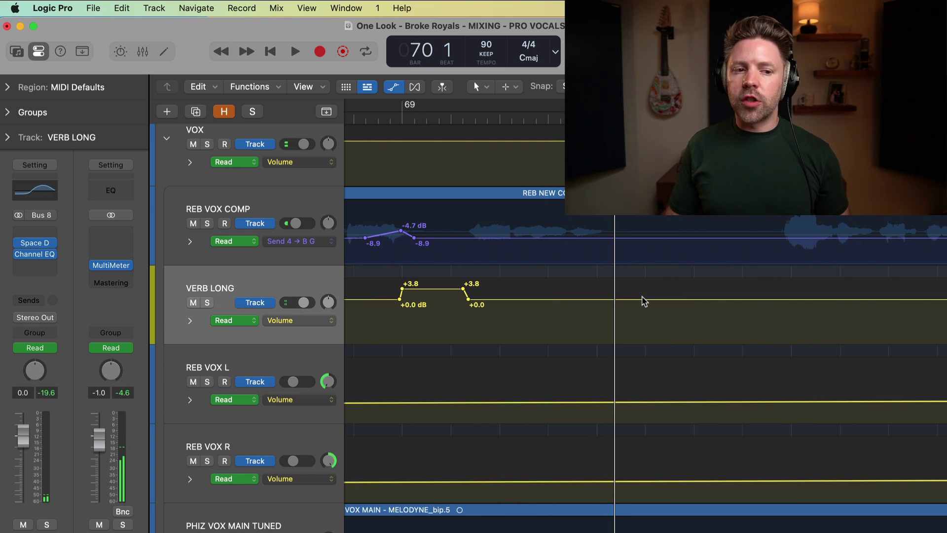
Display REB VOX COMP's Bus 9 send automation and check the Autoselect Automation Parameter in Read Mode option.
{"action": "scroll", "coordinate": [642, 306], "scroll_direction": "left", "scroll_amount": 5}
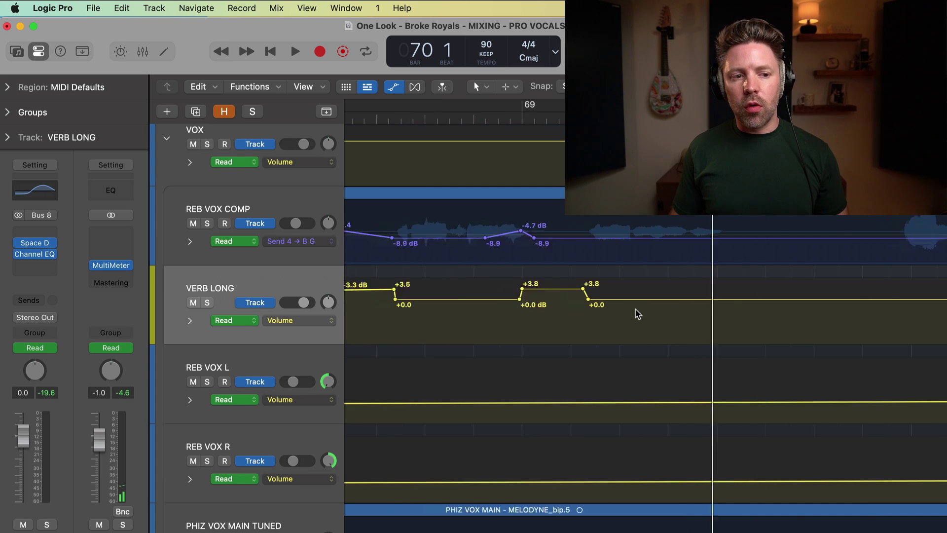
{"action": "scroll", "coordinate": [638, 315], "scroll_direction": "down", "scroll_amount": 6}
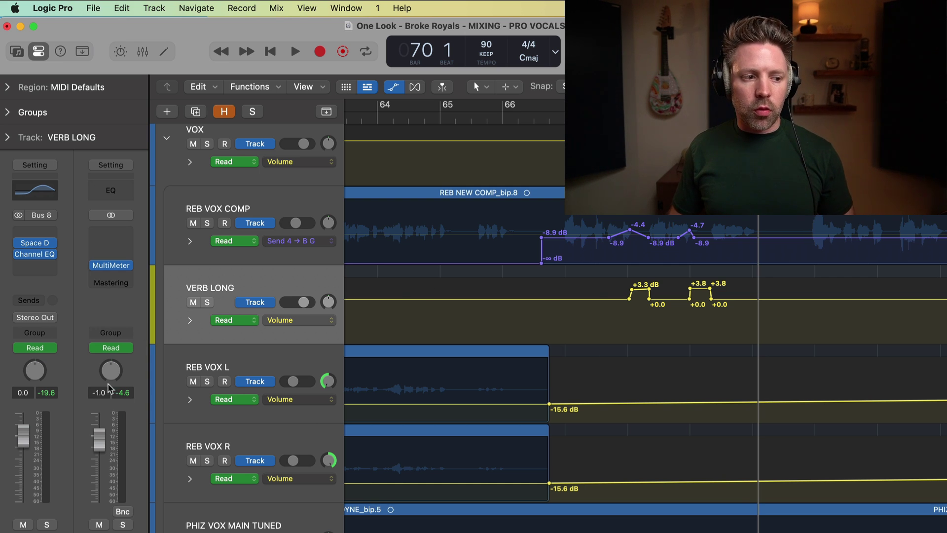
{"action": "left_click", "coordinate": [250, 205]}
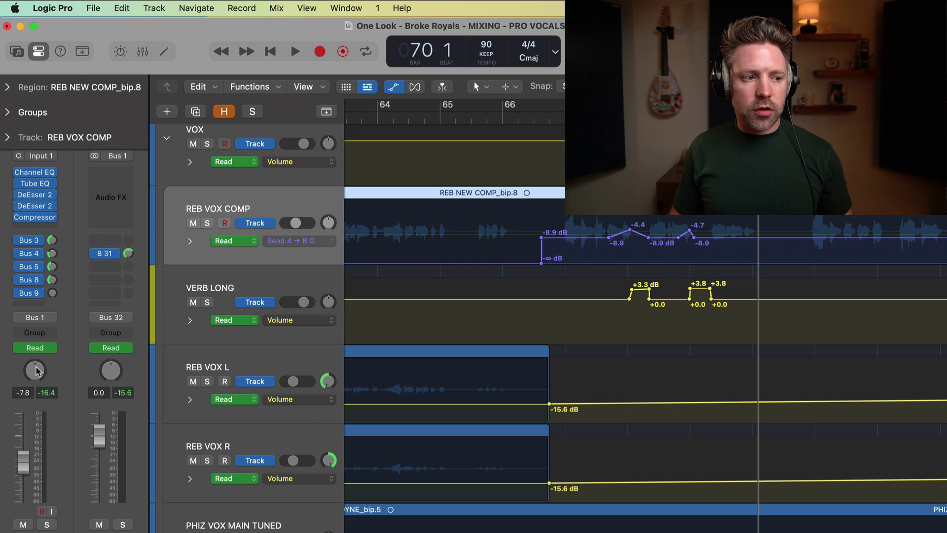
{"action": "left_click", "coordinate": [52, 294]}
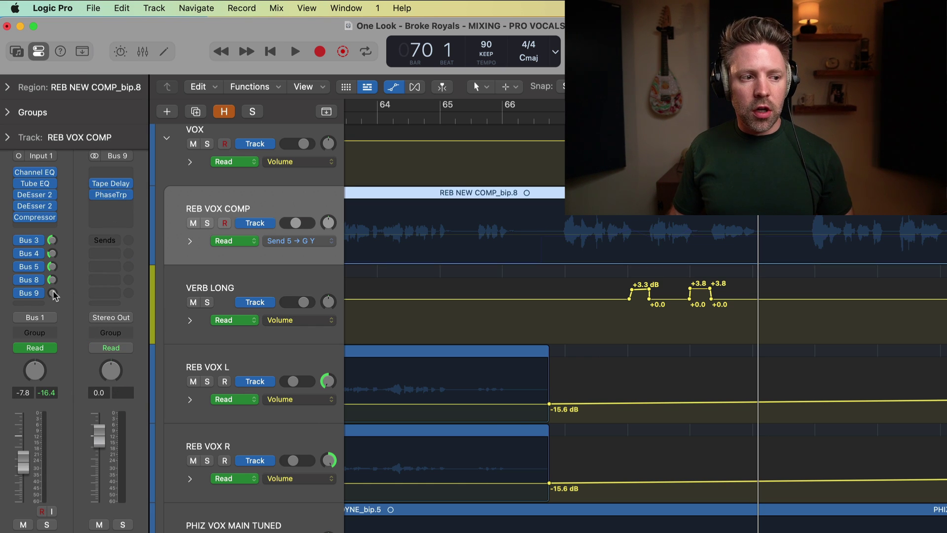
{"action": "left_click", "coordinate": [277, 8]}
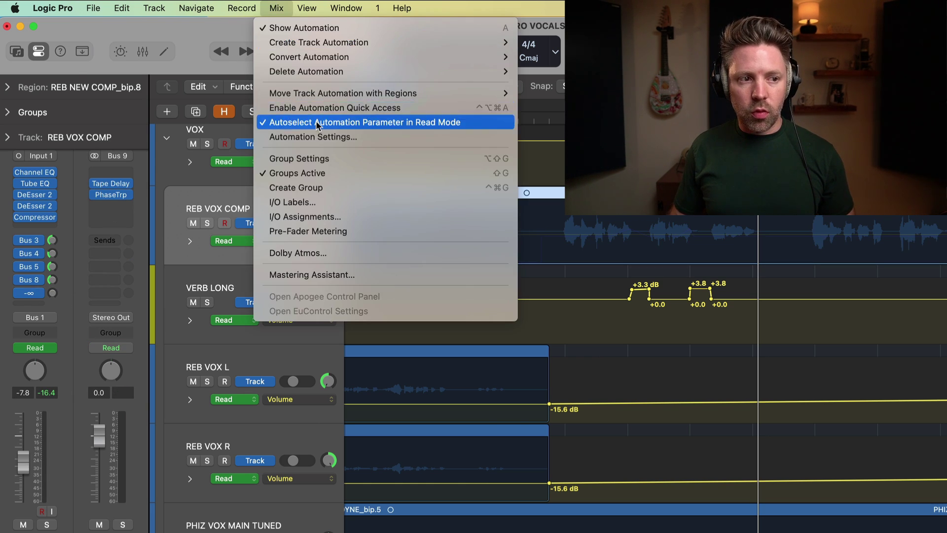
{"action": "left_click", "coordinate": [284, 7]}
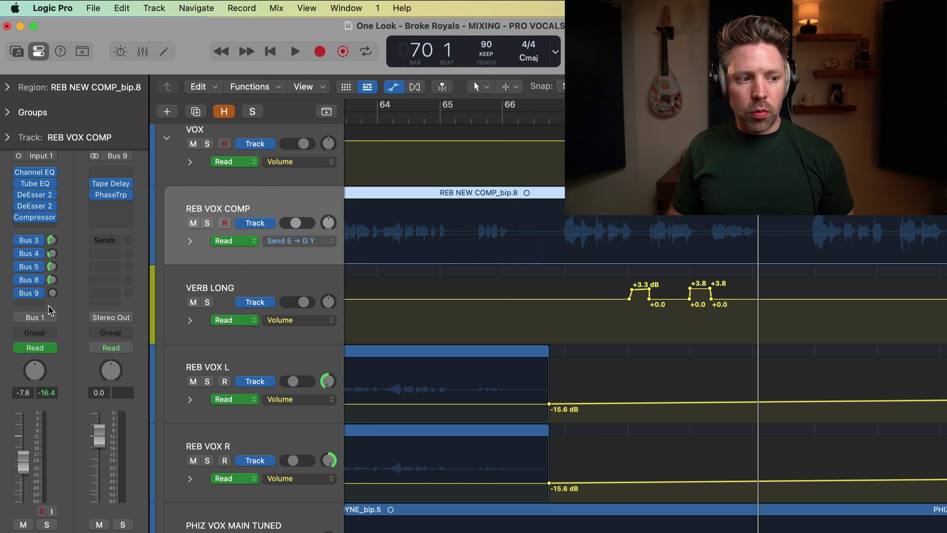
Select REB VOX COMP from late bar 66 to late bar 74 and raise its Bus 9 send there to -5.9 dB during playback.
{"action": "scroll", "coordinate": [553, 243], "scroll_direction": "right", "scroll_amount": 3}
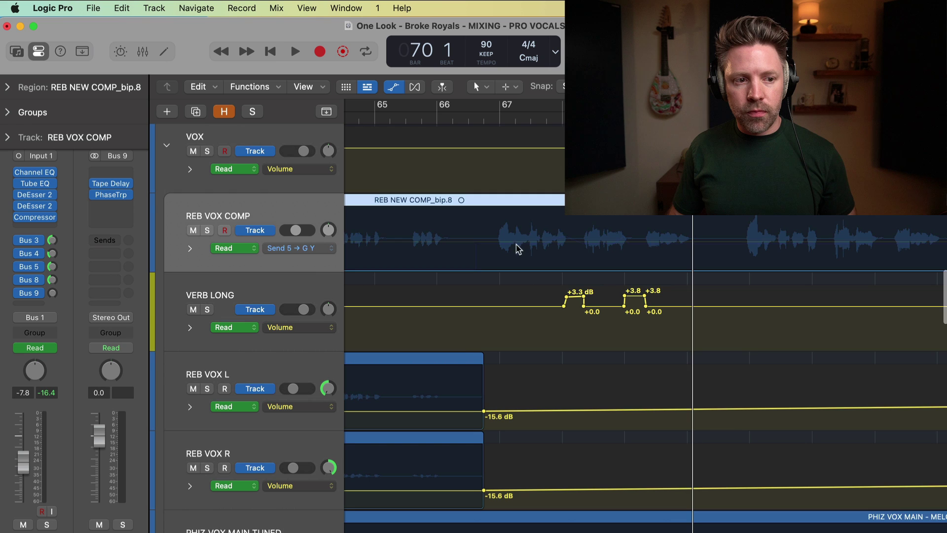
{"action": "scroll", "coordinate": [494, 256], "scroll_direction": "right", "scroll_amount": 2}
{"action": "scroll", "coordinate": [684, 251], "scroll_direction": "right", "scroll_amount": 2}
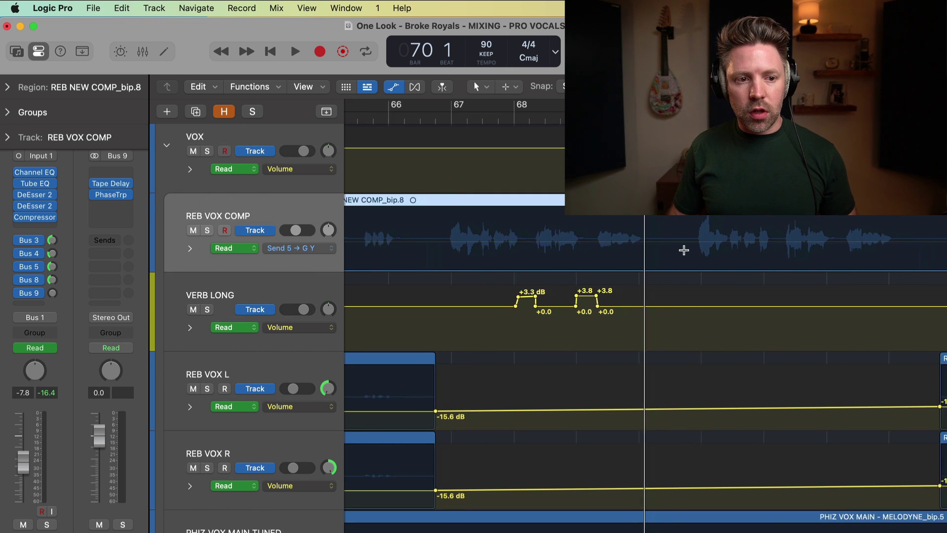
{"action": "left_click_drag", "start_coordinate": [894, 236], "coordinate": [399, 259]}
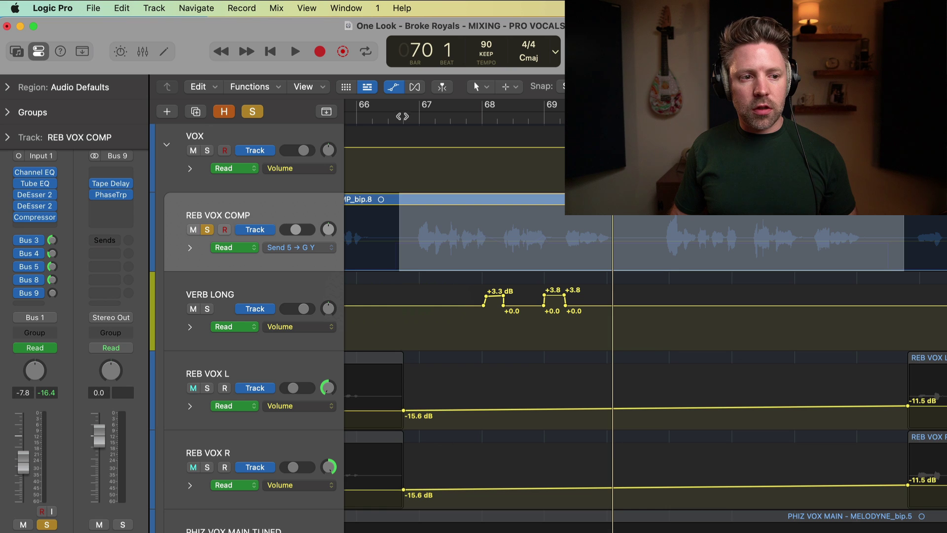
{"action": "key", "text": "space"}
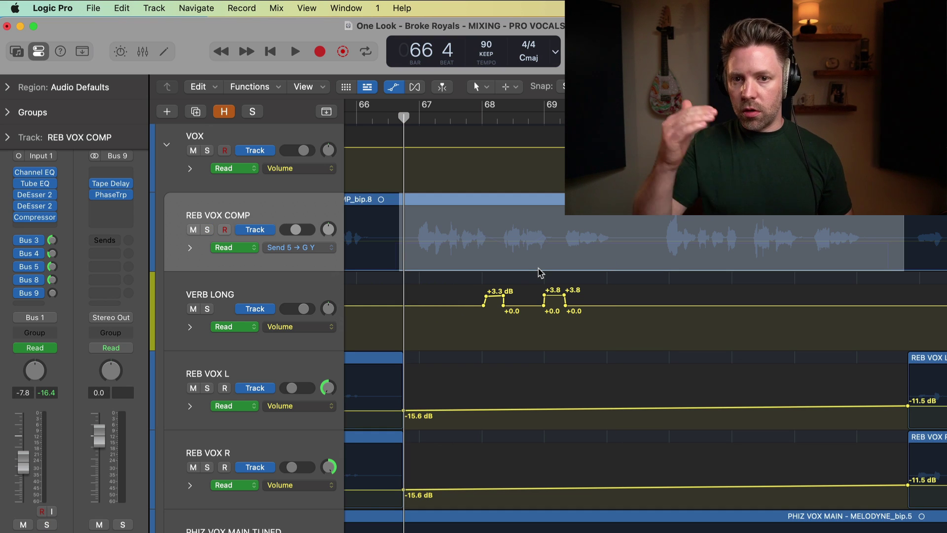
{"action": "key", "text": "space"}
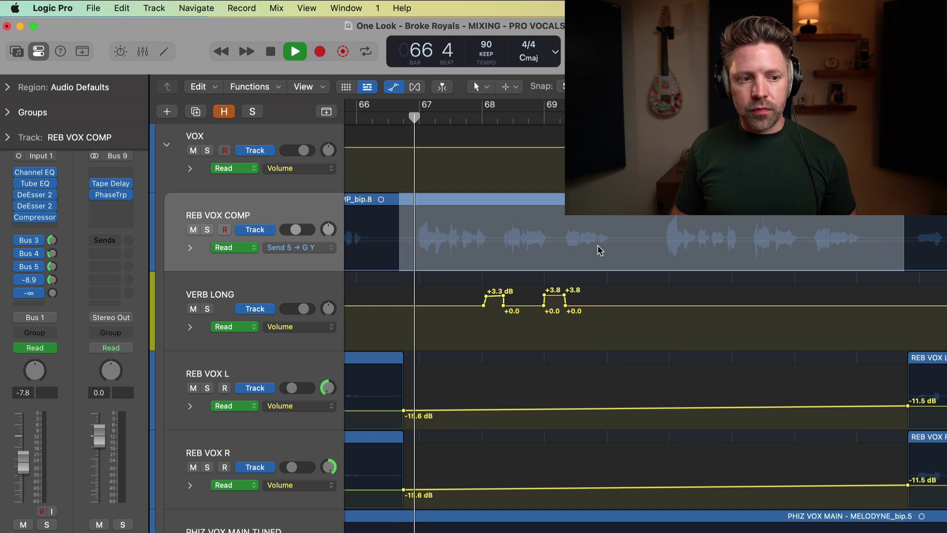
{"action": "left_click_drag", "start_coordinate": [596, 250], "coordinate": [609, 221]}
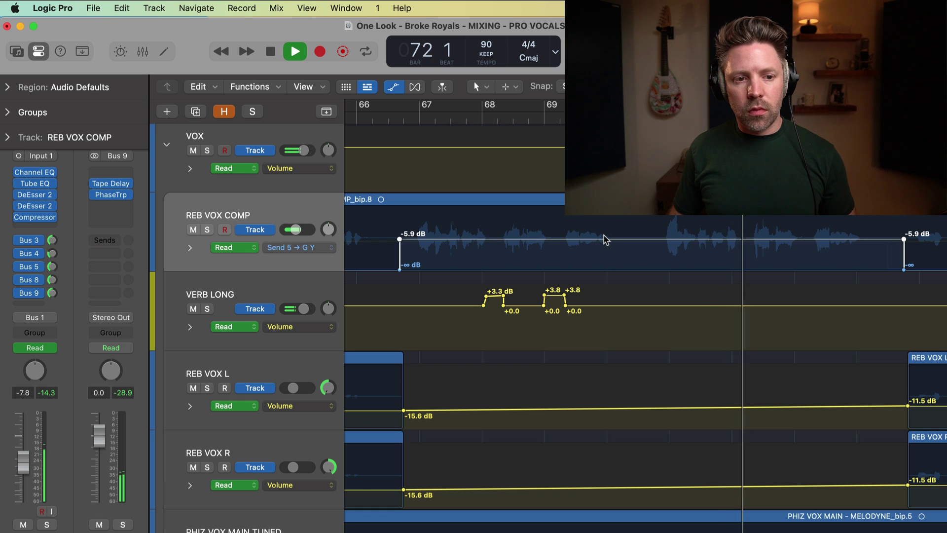
Solo REB VOX COMP during playback, raise the Bus 9 send section to -4.9 dB, and stop.
{"action": "key", "text": "s"}
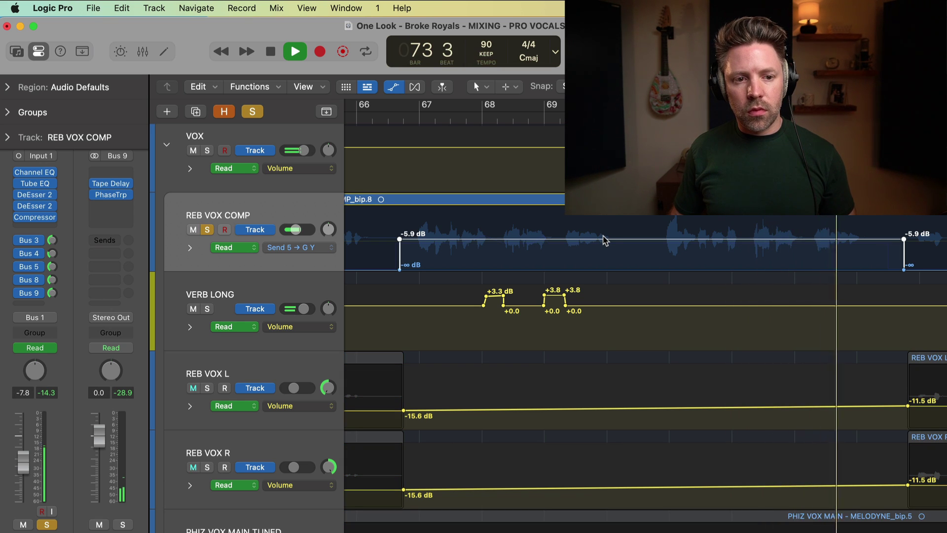
{"action": "left_click_drag", "start_coordinate": [605, 240], "coordinate": [607, 238]}
{"action": "key", "text": "space"}
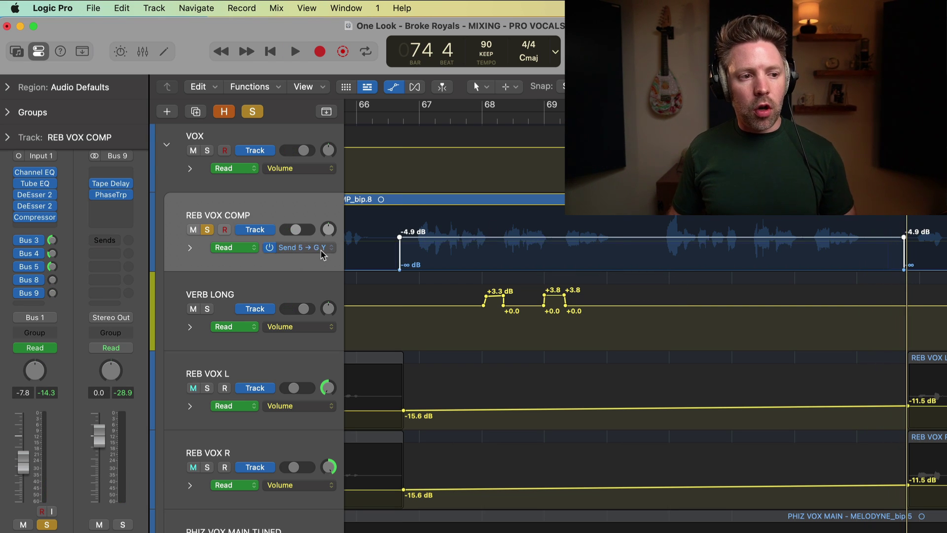
Create a track in the arrangement for the LONG DELAY channel from the mixer.
{"action": "key", "text": "super+2"}
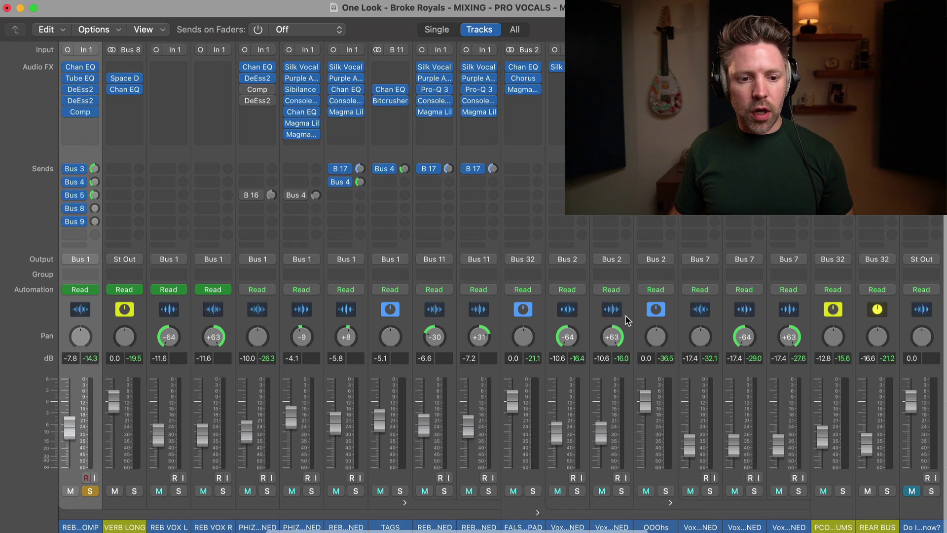
{"action": "scroll", "coordinate": [632, 320], "scroll_direction": "right", "scroll_amount": 10}
{"action": "left_click", "coordinate": [829, 478]}
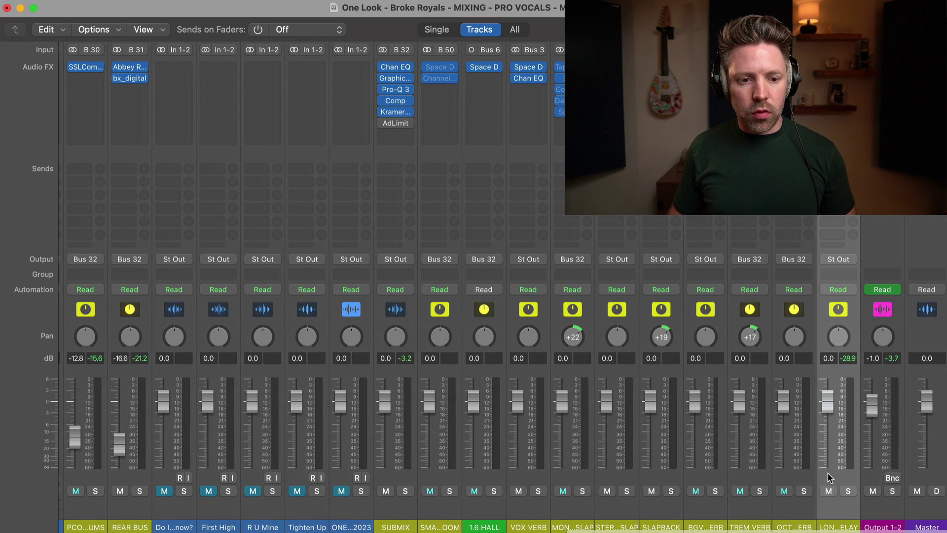
{"action": "right_click", "coordinate": [825, 481]}
{"action": "left_click", "coordinate": [839, 485]}
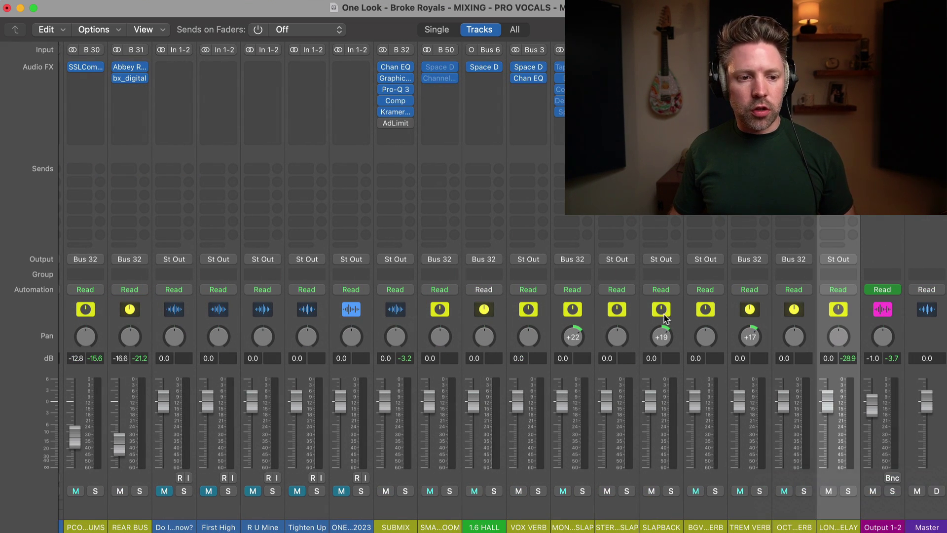
{"action": "key", "text": "super+2"}
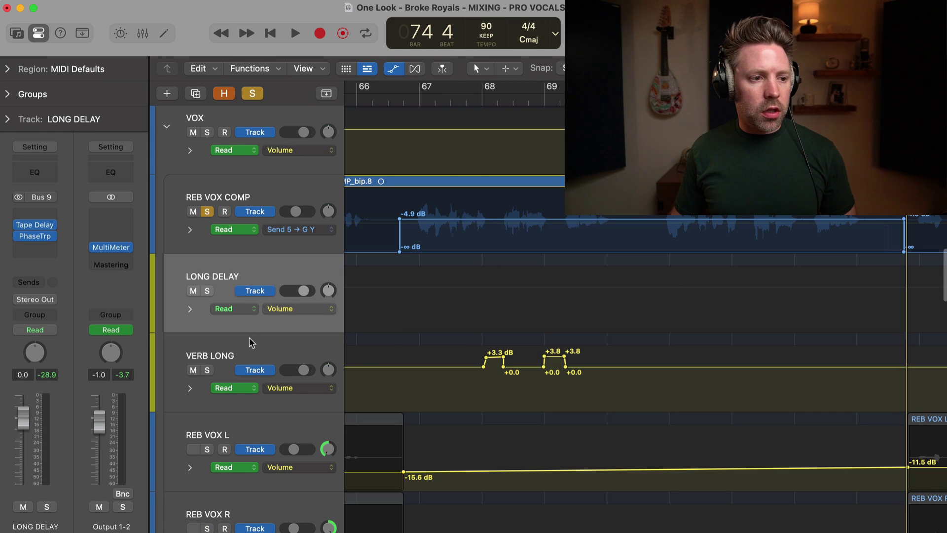
Raise LONG DELAY's volume automation to +4.0 dB for a short plateau just after bar 68 and play over it.
{"action": "left_click", "coordinate": [475, 103]}
{"action": "key", "text": "super+Right"}
{"action": "key", "text": "super+Right"}
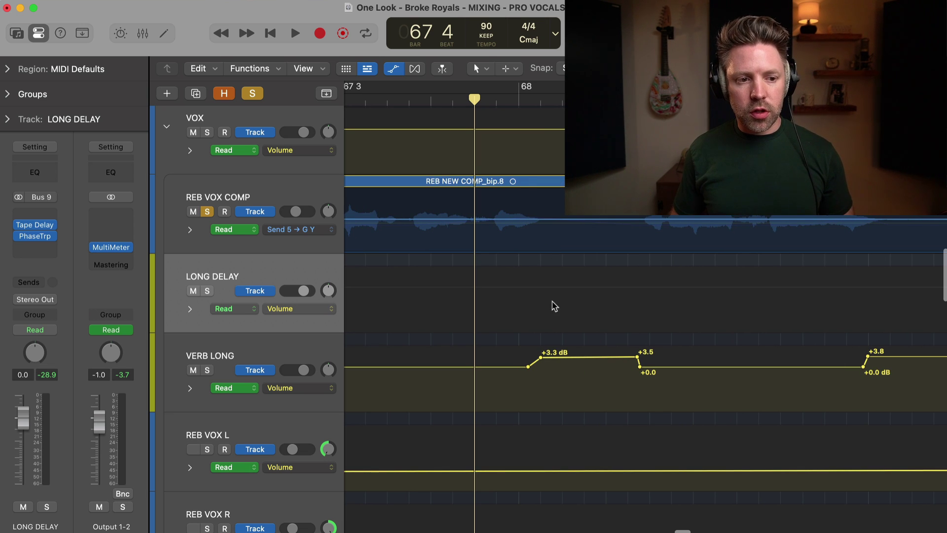
{"action": "left_click_drag", "start_coordinate": [550, 291], "coordinate": [596, 277]}
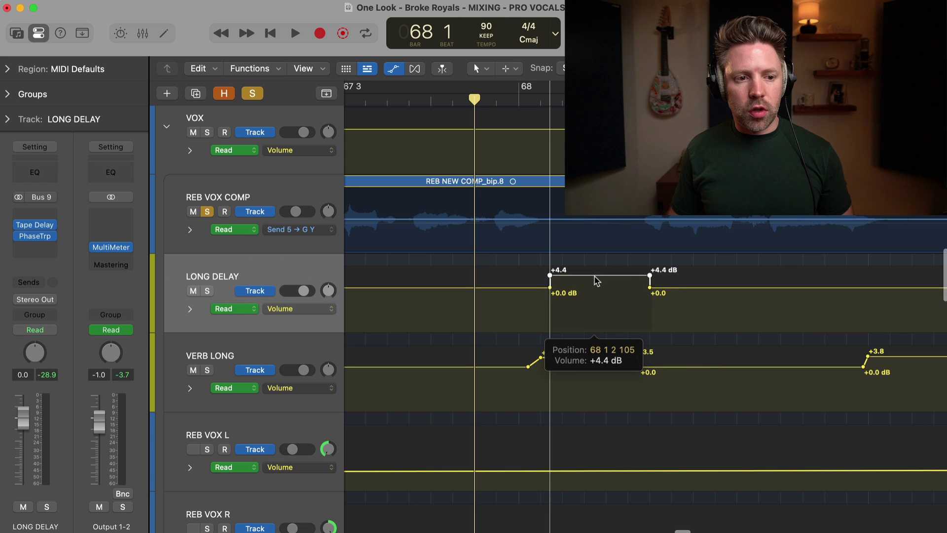
{"action": "key", "text": "space"}
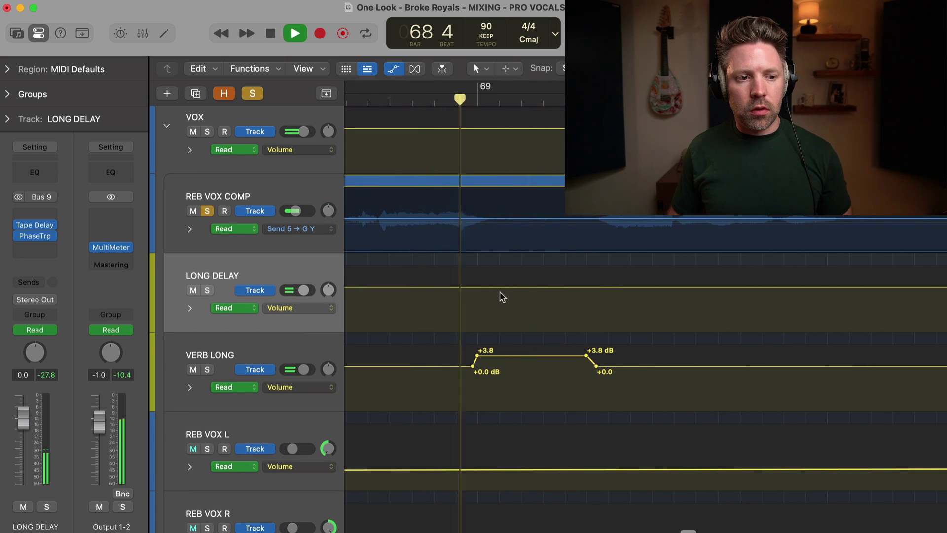
Raise LONG DELAY's volume automation to +3.3 dB for a short plateau just after bar 69 and play past it.
{"action": "key", "text": "space"}
{"action": "left_click_drag", "start_coordinate": [491, 288], "coordinate": [535, 275]}
{"action": "key", "text": "space"}
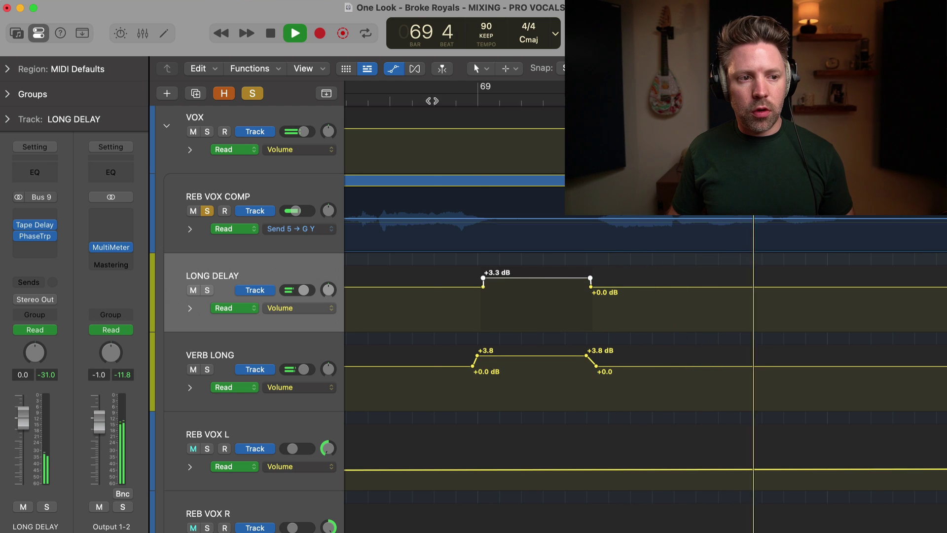
{"action": "key", "text": "space"}
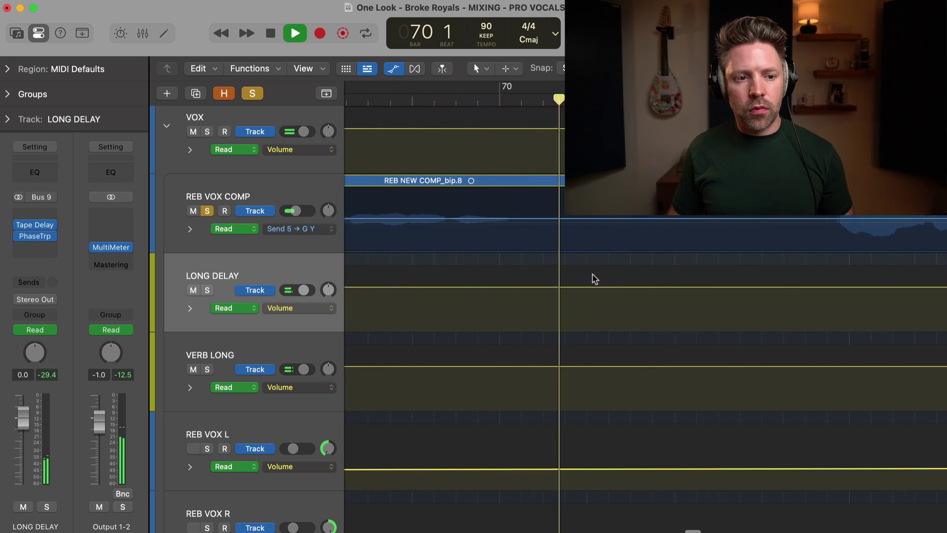
{"action": "key", "text": "super+Left"}
{"action": "key", "text": "super+Left"}
{"action": "key", "text": "super+Left"}
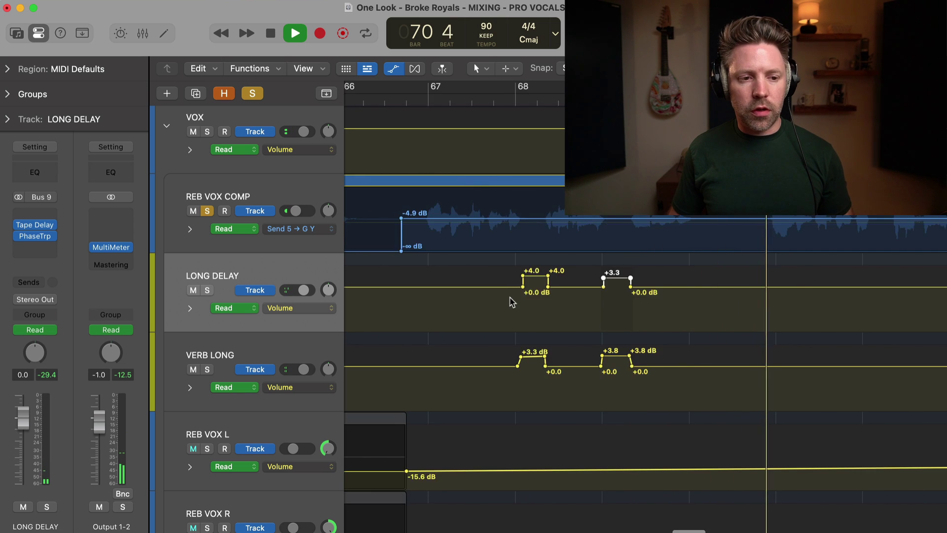
Play the section with REB VOX COMP's Bus 8 and Bus 9 sends bypassed, then replay it from late bar 66 with both enabled.
{"action": "key", "text": "space"}
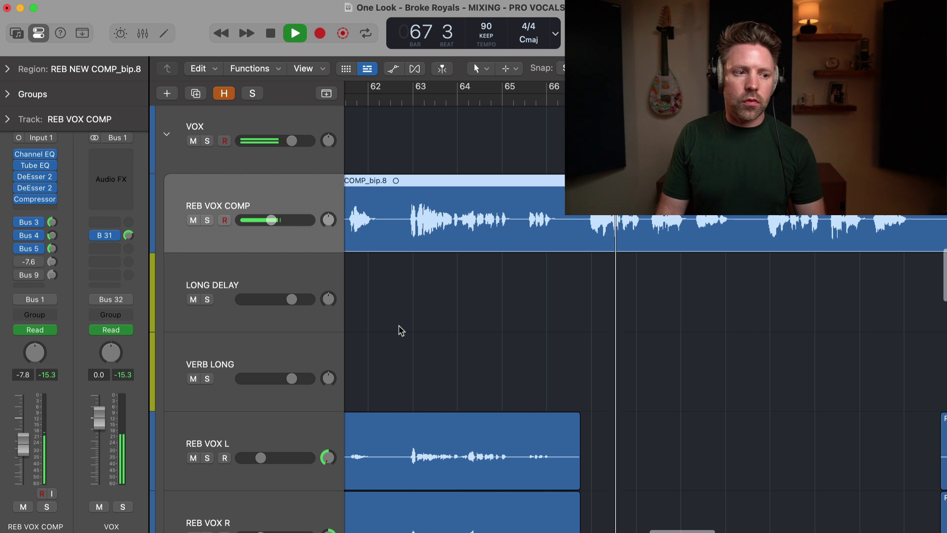
{"action": "scroll", "coordinate": [401, 330], "scroll_direction": "down", "scroll_amount": 1}
{"action": "scroll", "coordinate": [401, 330], "scroll_direction": "right", "scroll_amount": 3}
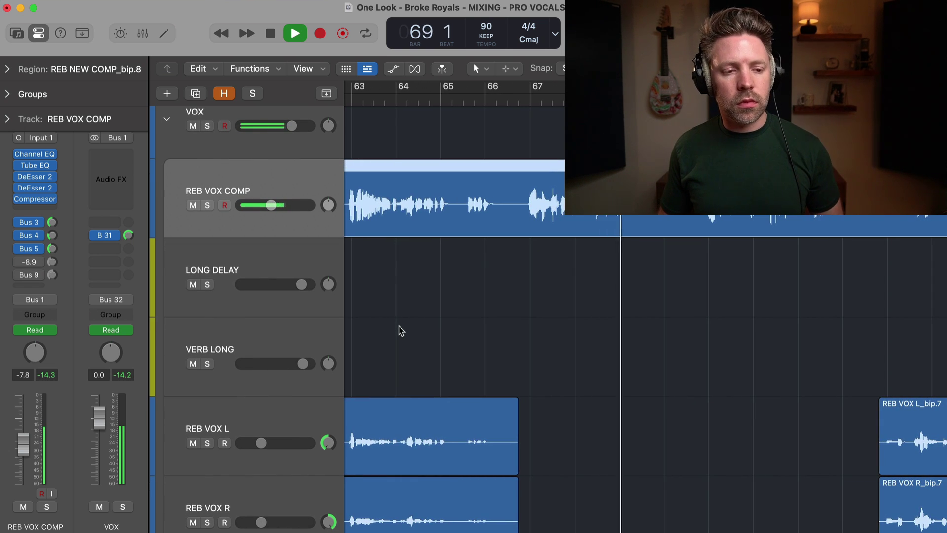
{"action": "scroll", "coordinate": [398, 329], "scroll_direction": "right", "scroll_amount": 1}
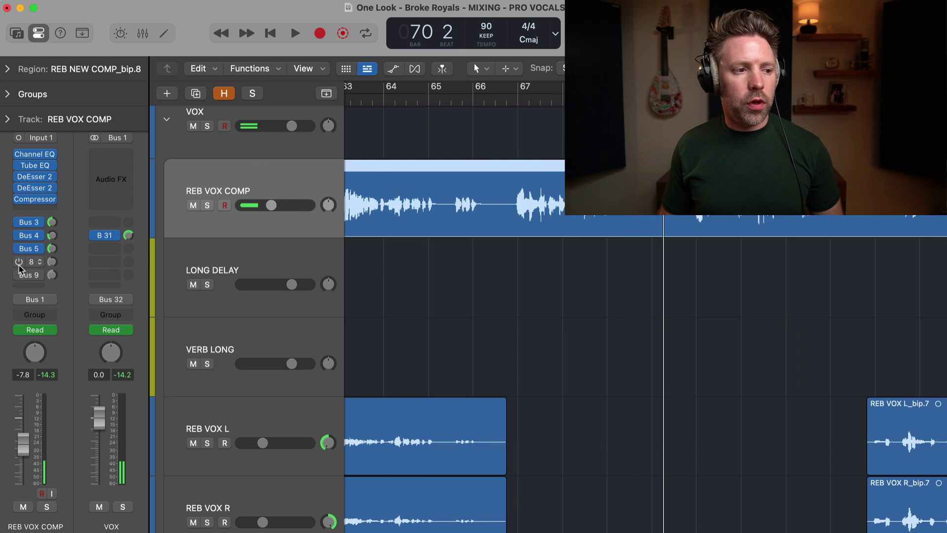
{"action": "left_click", "coordinate": [506, 100]}
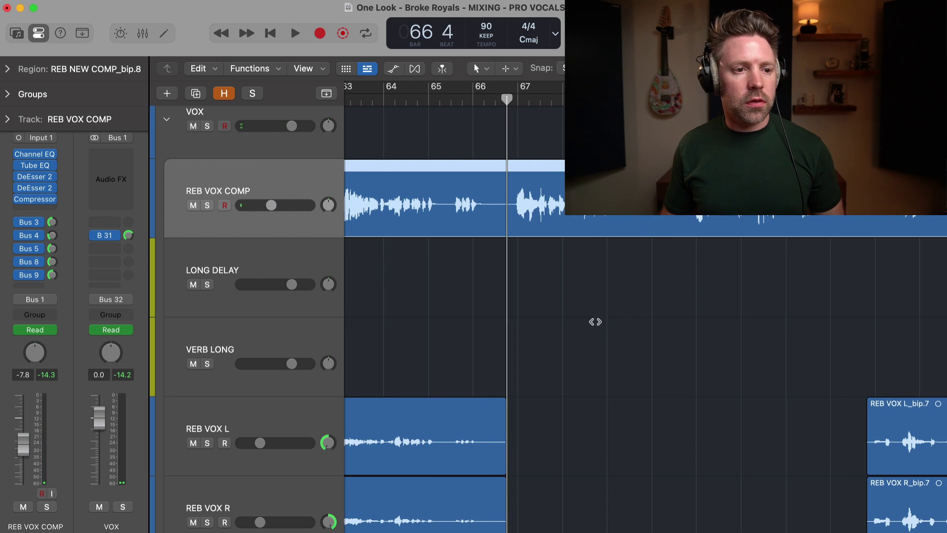
{"action": "key", "text": "space"}
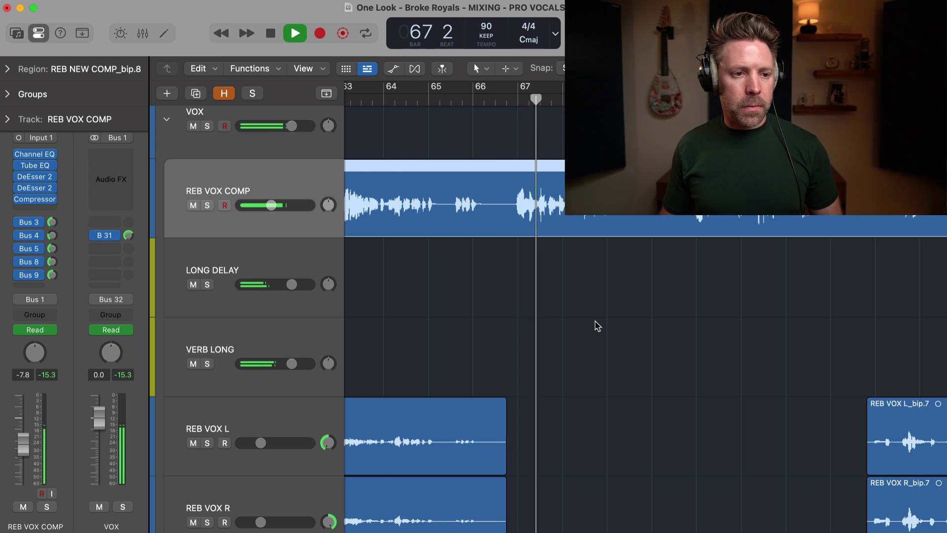